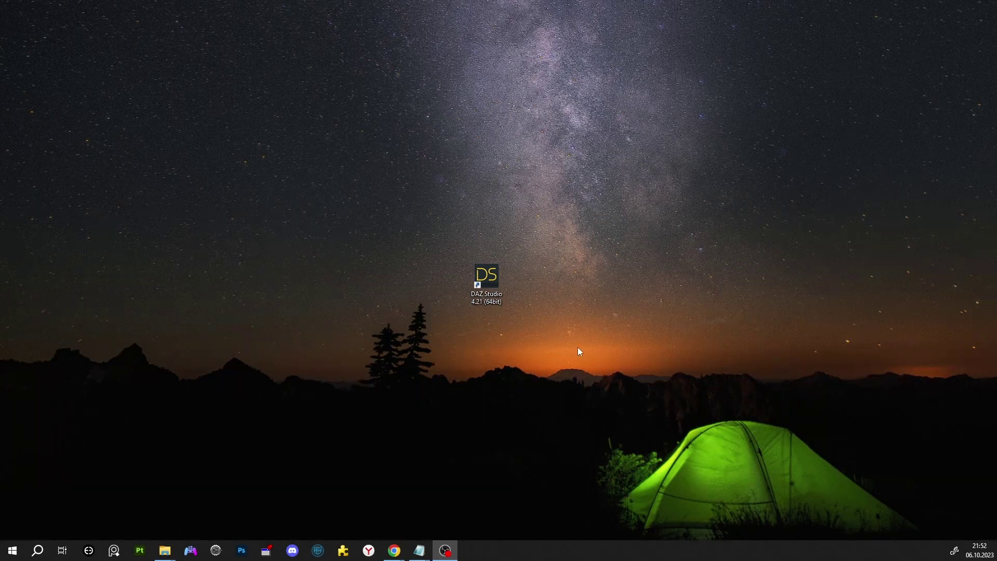
Copy the "daz 4.6" folder from the TUTORIAL folder to the root of local disk D.
{"action": "mouse_move", "coordinate": [165, 549]}
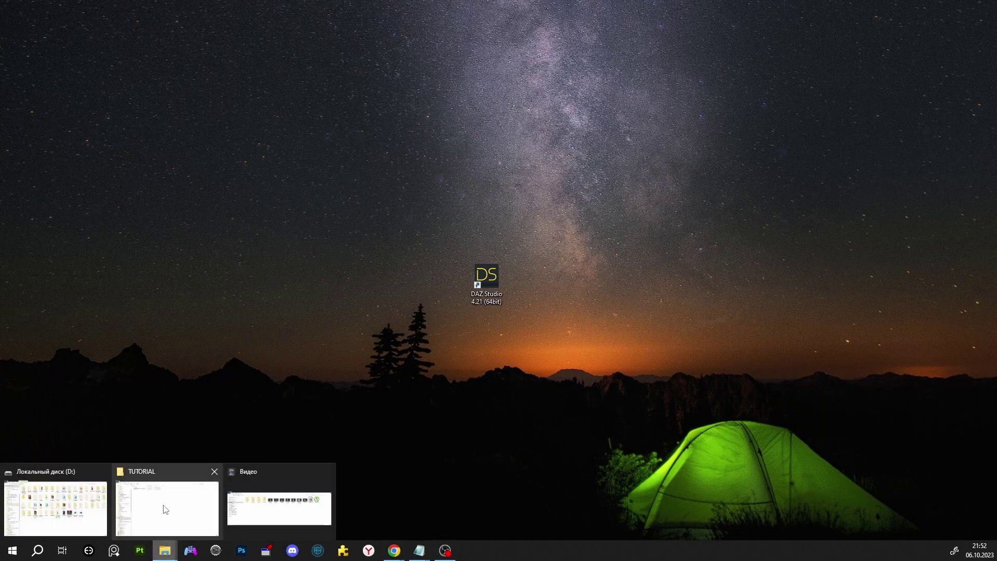
{"action": "left_click", "coordinate": [159, 498]}
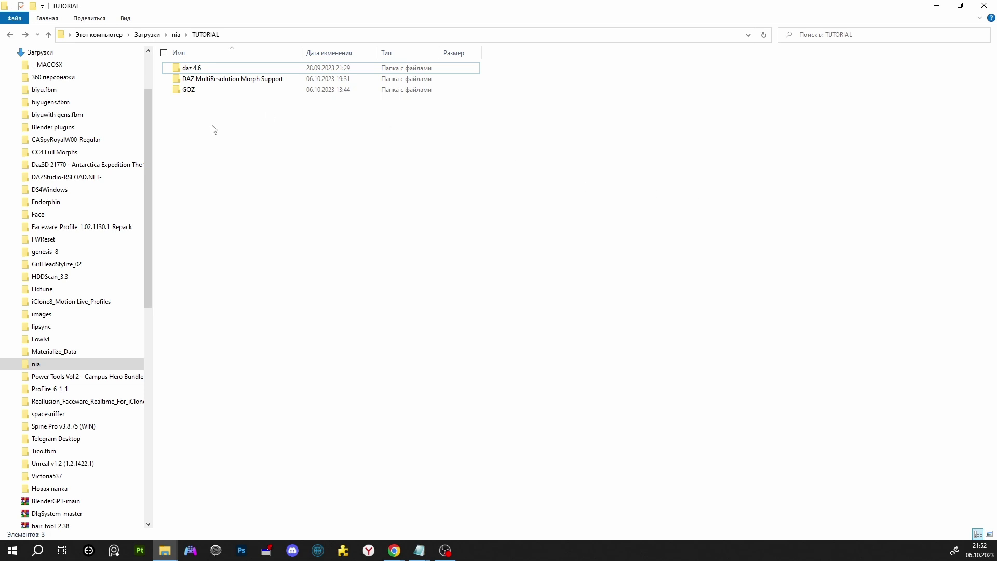
{"action": "double_click", "coordinate": [202, 71]}
{"action": "key", "text": "alt+Left"}
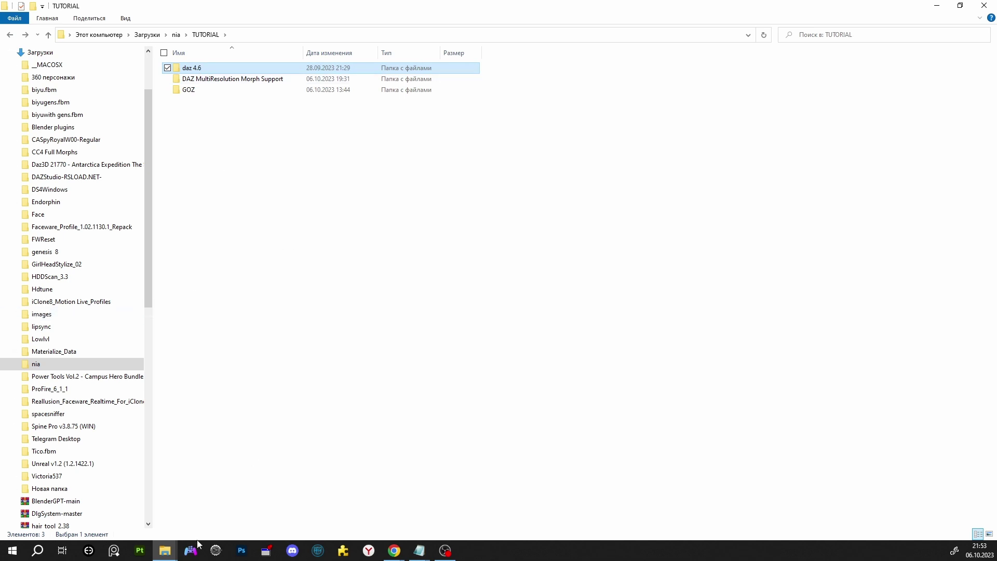
{"action": "left_click", "coordinate": [165, 551]}
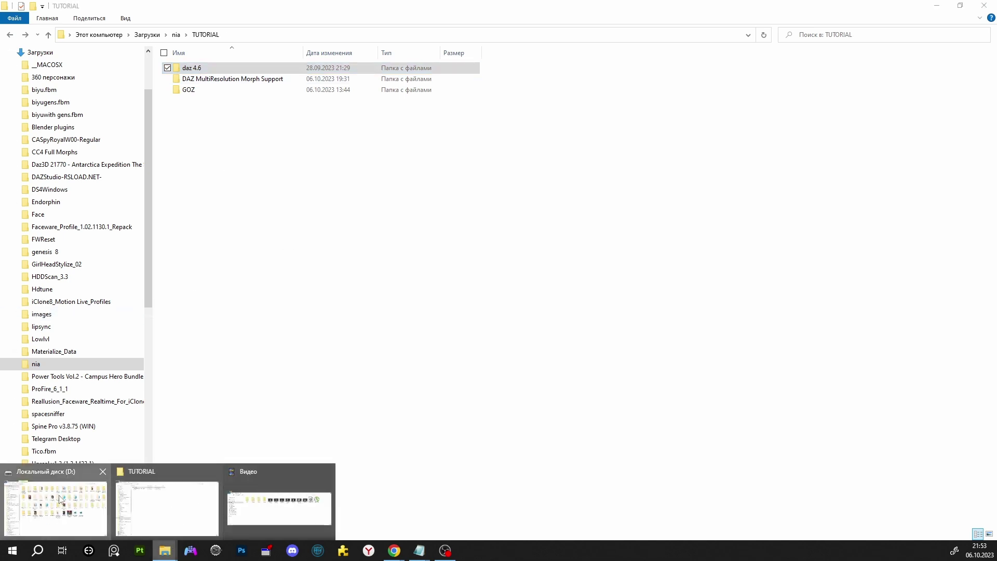
{"action": "left_click", "coordinate": [61, 499]}
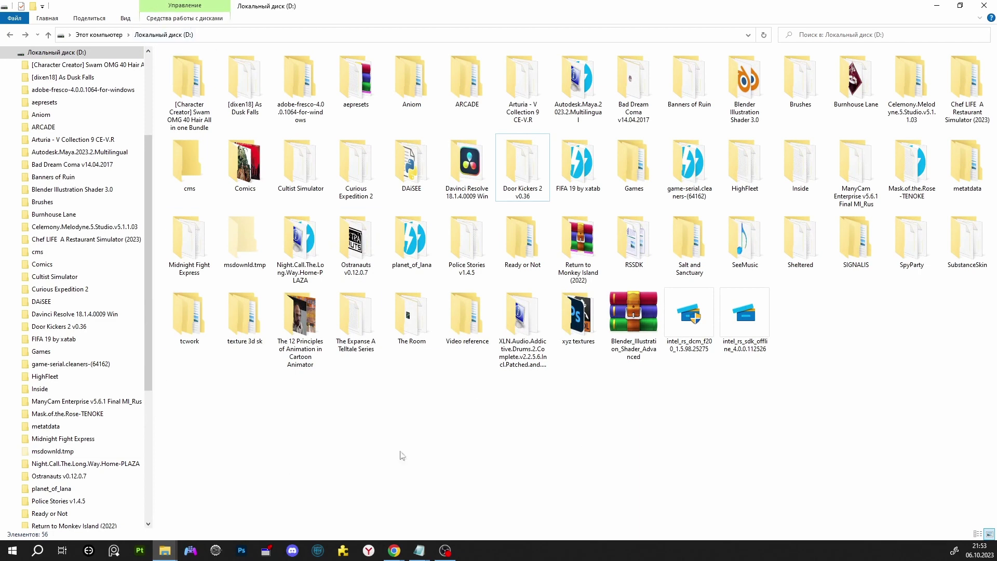
{"action": "right_click", "coordinate": [639, 397]}
{"action": "left_click", "coordinate": [597, 316]}
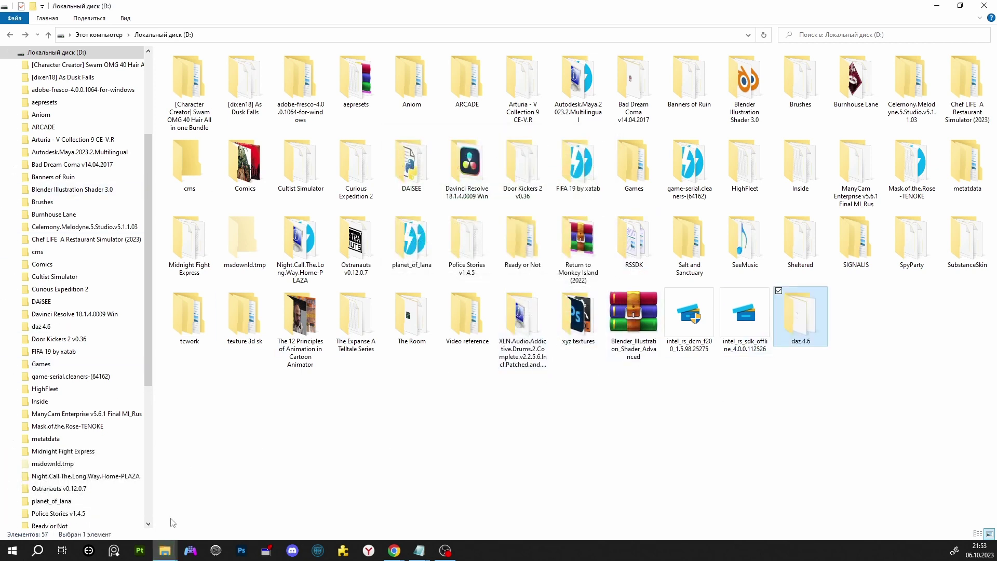
Copy the docs, plugins, resources and Uninstallers folders from DAZ MultiResolution Morph Support into the DAZStudio4 folder inside "daz 4.6" on disk D.
{"action": "mouse_move", "coordinate": [169, 556]}
{"action": "left_click", "coordinate": [167, 512]}
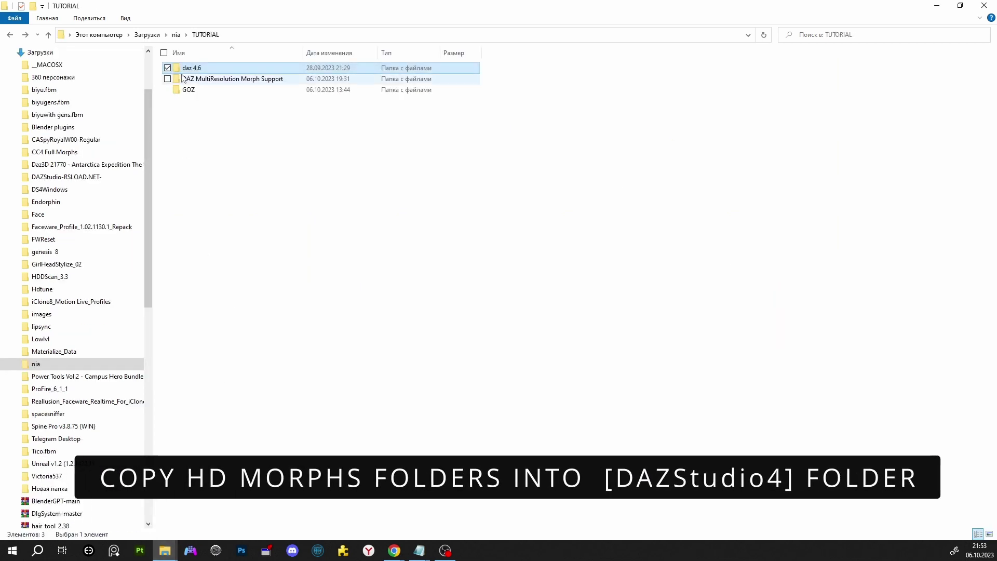
{"action": "left_click", "coordinate": [207, 79]}
{"action": "double_click", "coordinate": [207, 81]}
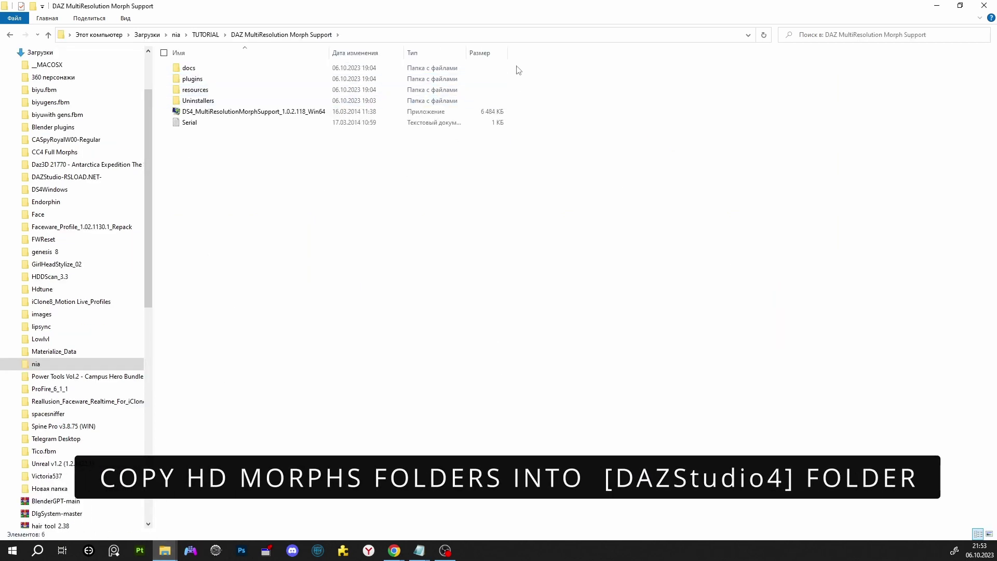
{"action": "left_click_drag", "start_coordinate": [519, 70], "coordinate": [270, 108]}
{"action": "right_click", "coordinate": [202, 79]}
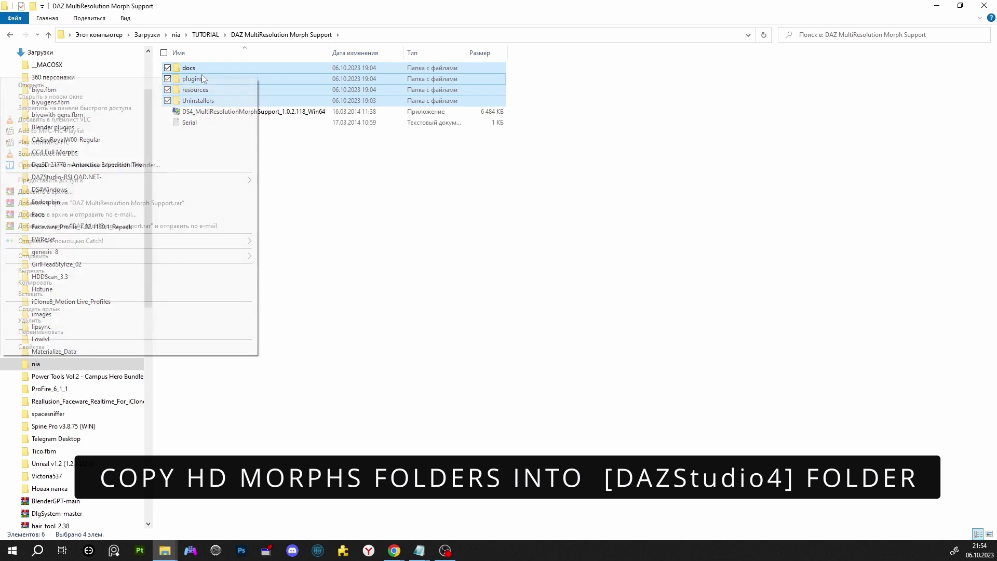
{"action": "left_click", "coordinate": [41, 283]}
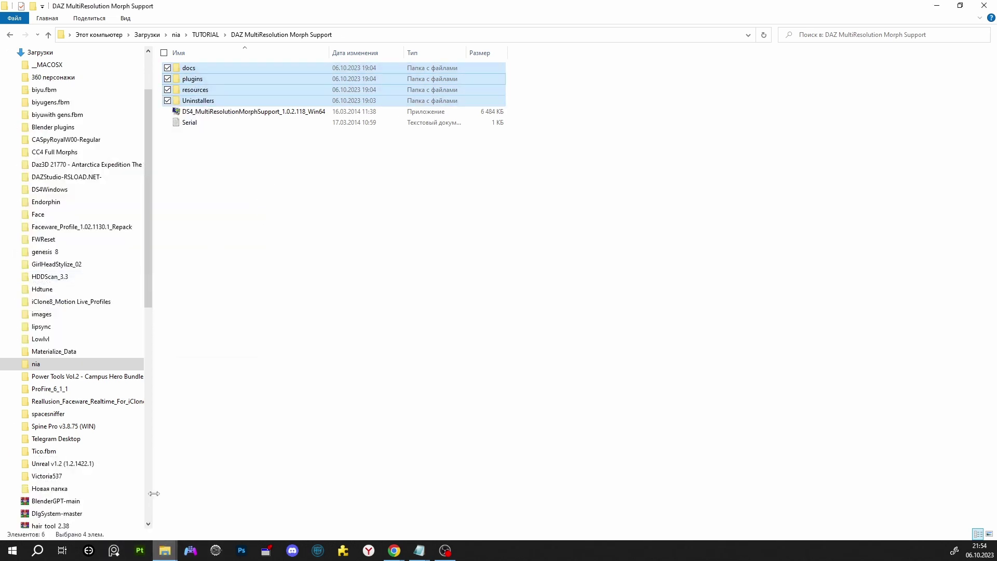
{"action": "left_click", "coordinate": [84, 502]}
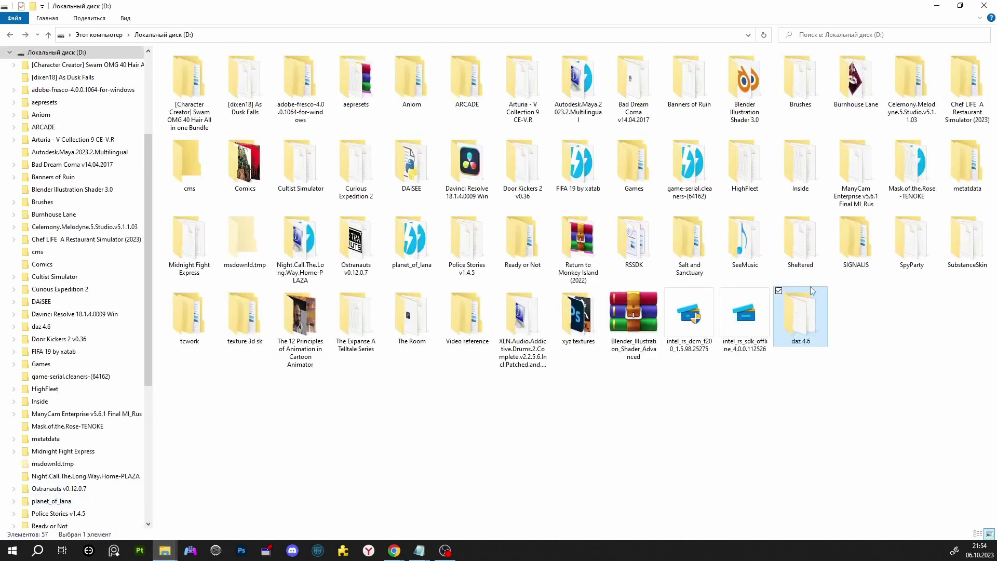
{"action": "double_click", "coordinate": [812, 319]}
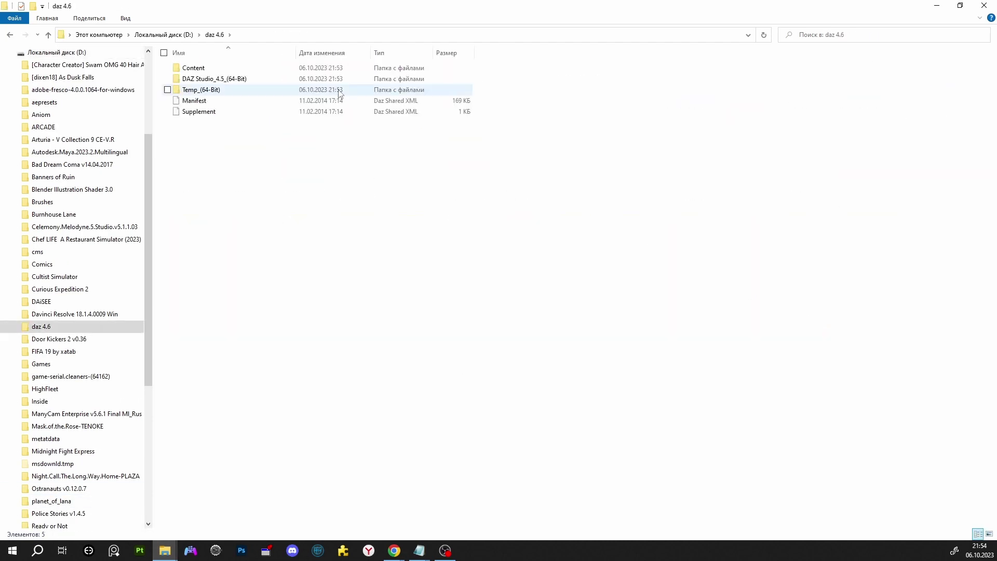
{"action": "double_click", "coordinate": [205, 79]}
{"action": "double_click", "coordinate": [205, 70]}
{"action": "double_click", "coordinate": [206, 70]}
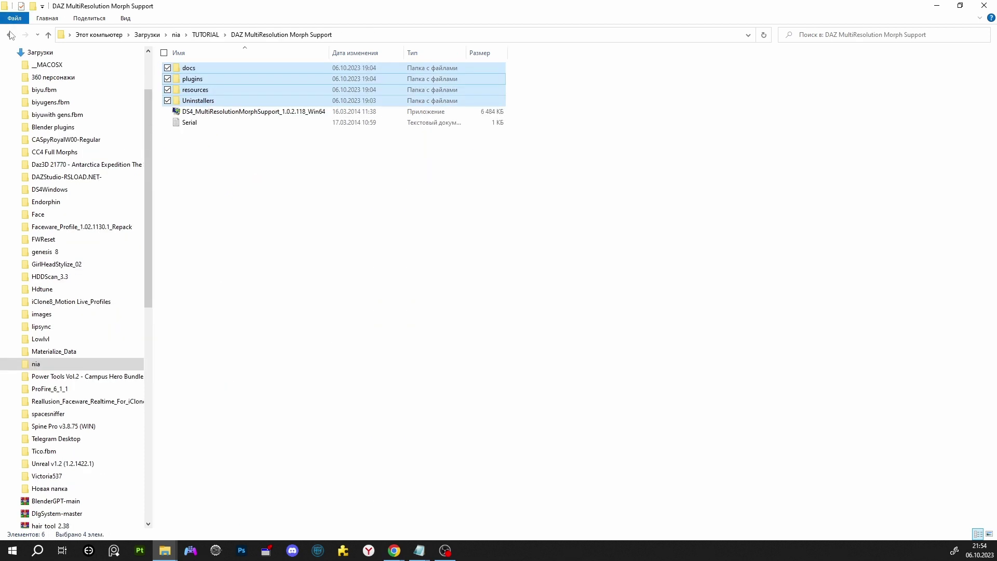
Copy dzgoz.dll from the GOZ tutorial folder into the plugins folder of DAZStudio4.
{"action": "left_click", "coordinate": [205, 34]}
{"action": "double_click", "coordinate": [208, 89]}
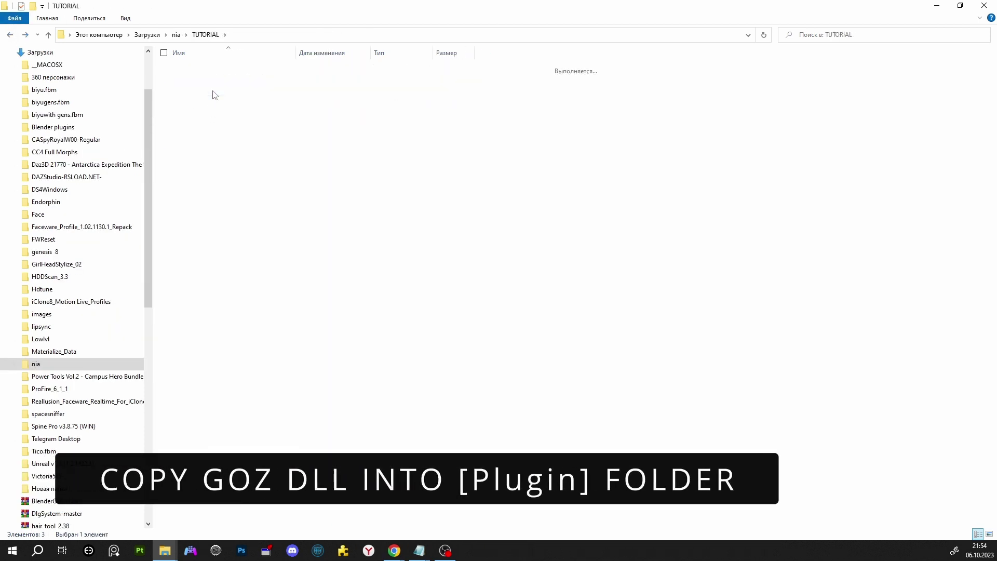
{"action": "right_click", "coordinate": [199, 72]}
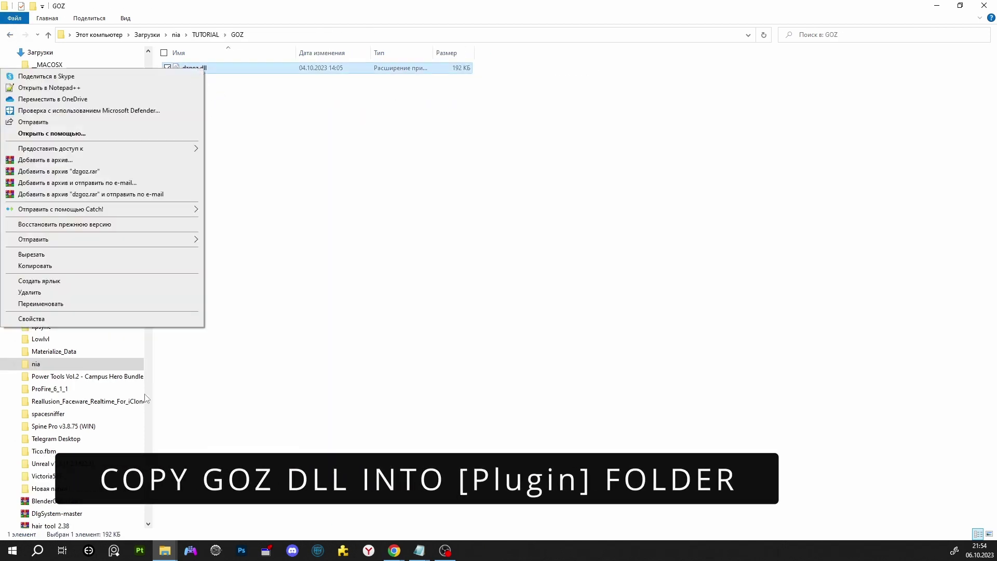
{"action": "left_click", "coordinate": [54, 267]}
{"action": "left_click", "coordinate": [165, 551]}
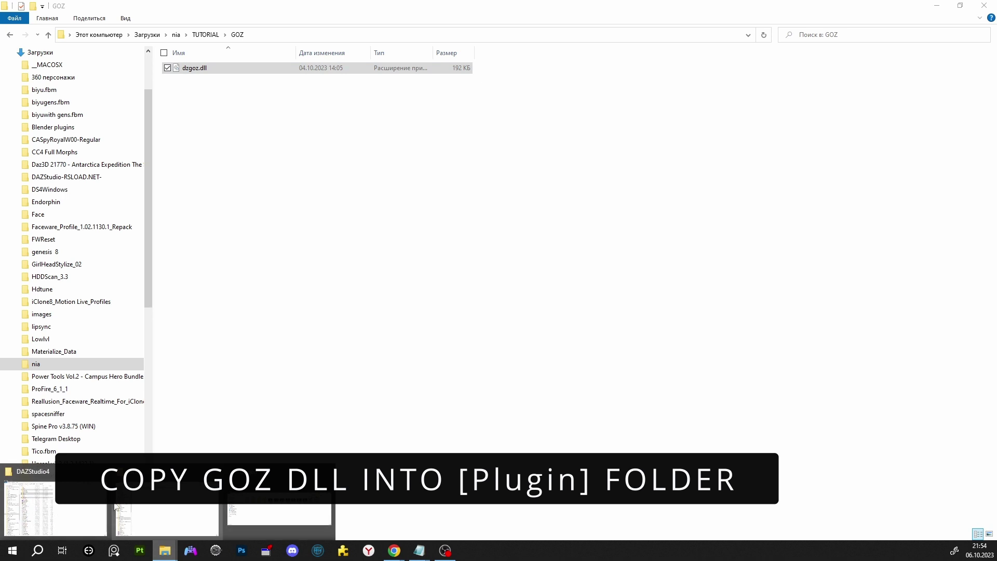
{"action": "left_click", "coordinate": [50, 503]}
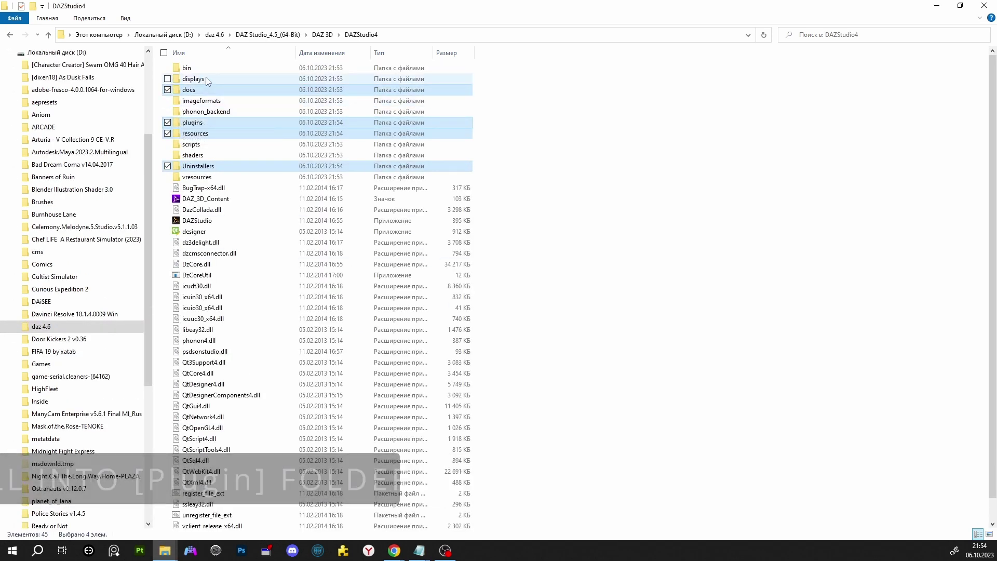
{"action": "double_click", "coordinate": [195, 124]}
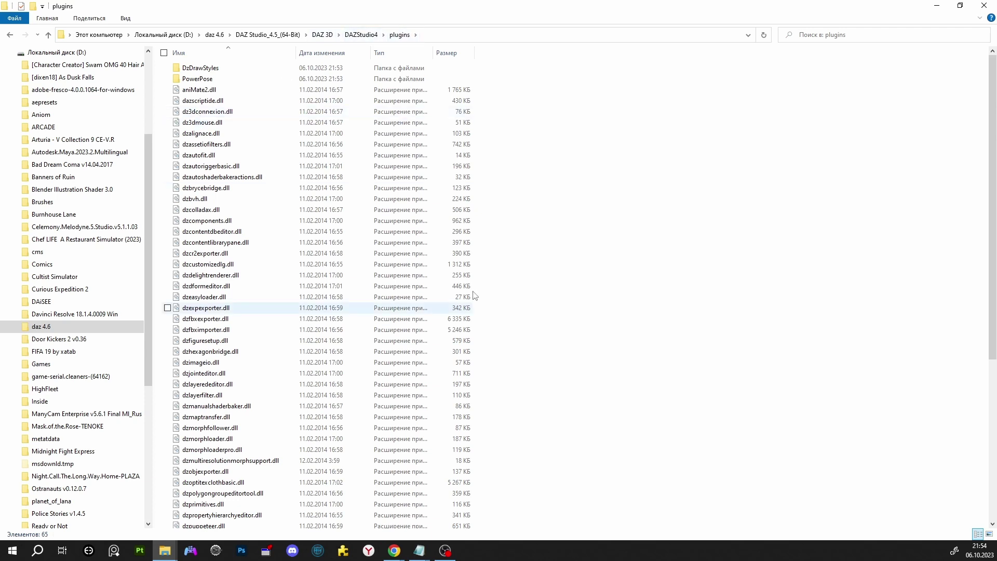
{"action": "right_click", "coordinate": [561, 278]}
{"action": "left_click", "coordinate": [442, 348]}
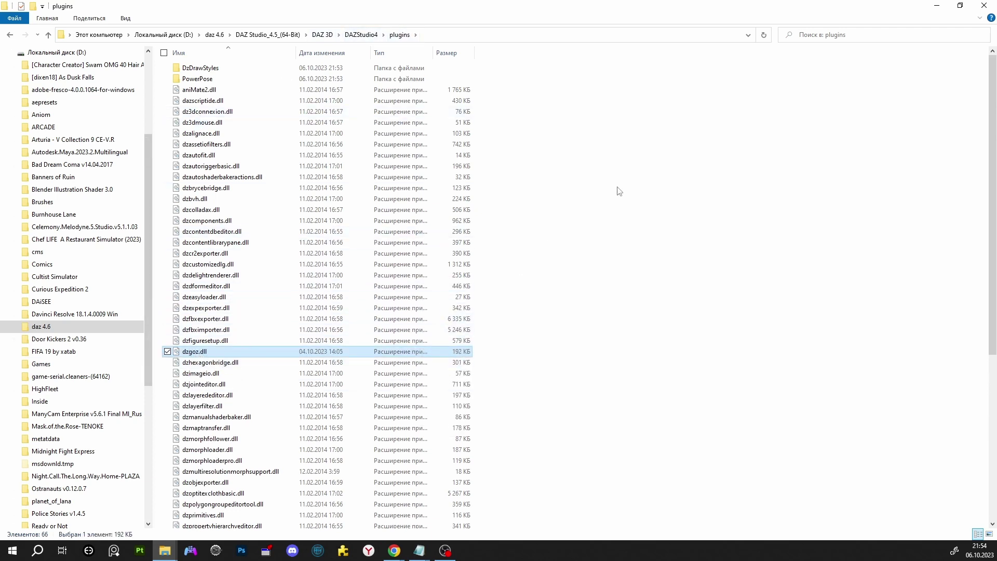
Create a desktop shortcut for the DAZStudio application in the DAZStudio4 folder and minimize the open folder windows.
{"action": "left_click", "coordinate": [10, 35]}
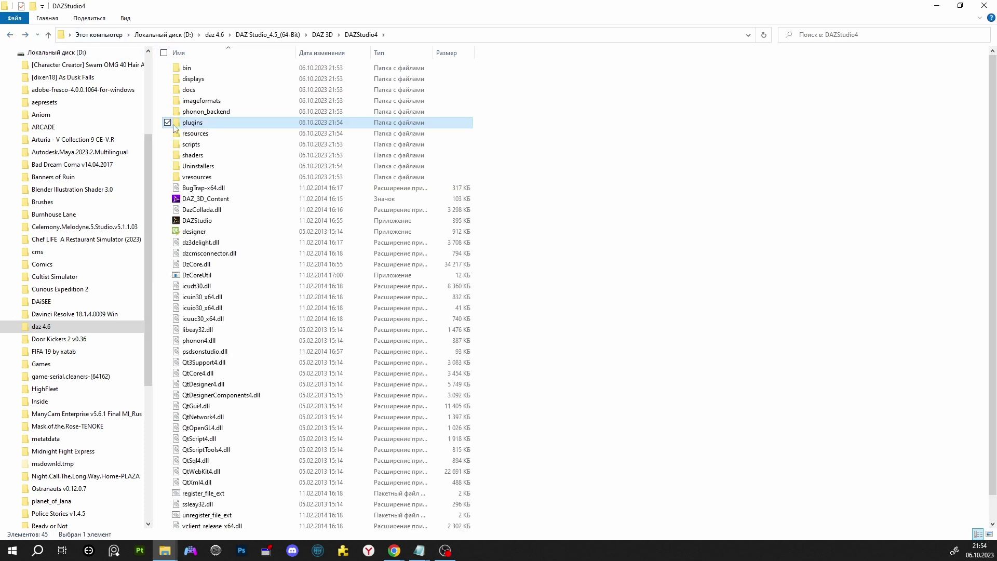
{"action": "right_click", "coordinate": [216, 222]}
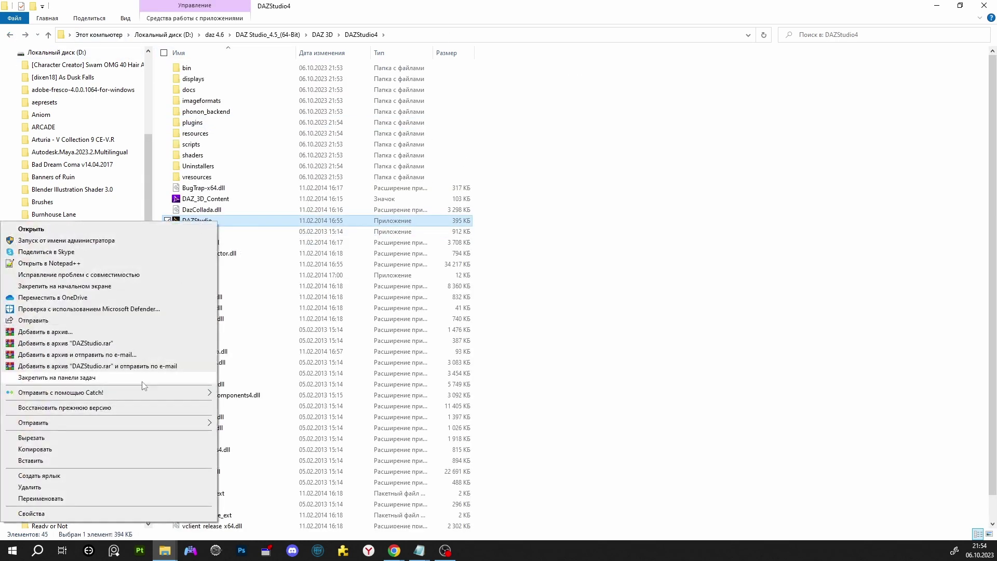
{"action": "mouse_move", "coordinate": [91, 424]}
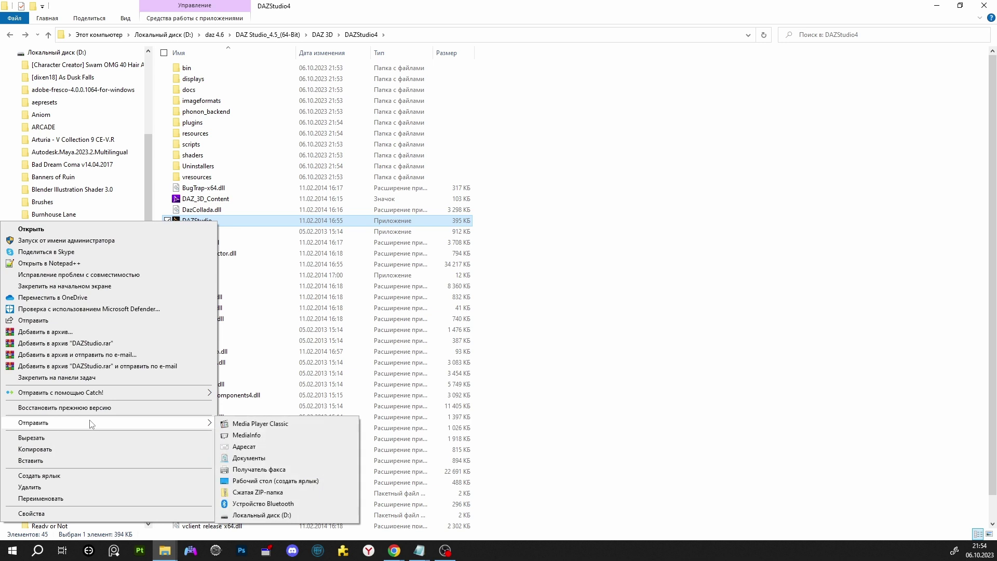
{"action": "left_click", "coordinate": [266, 481]}
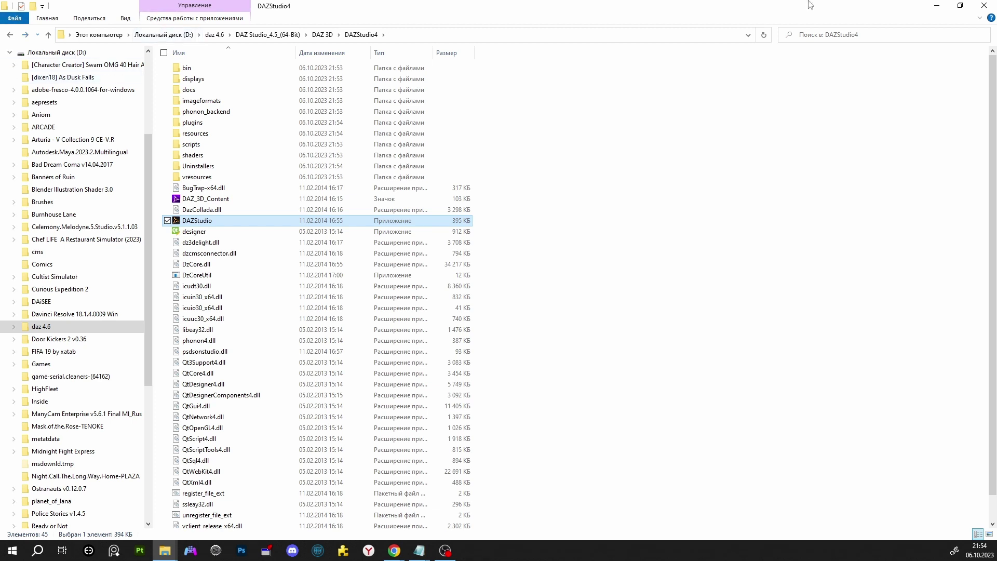
{"action": "left_click", "coordinate": [937, 5]}
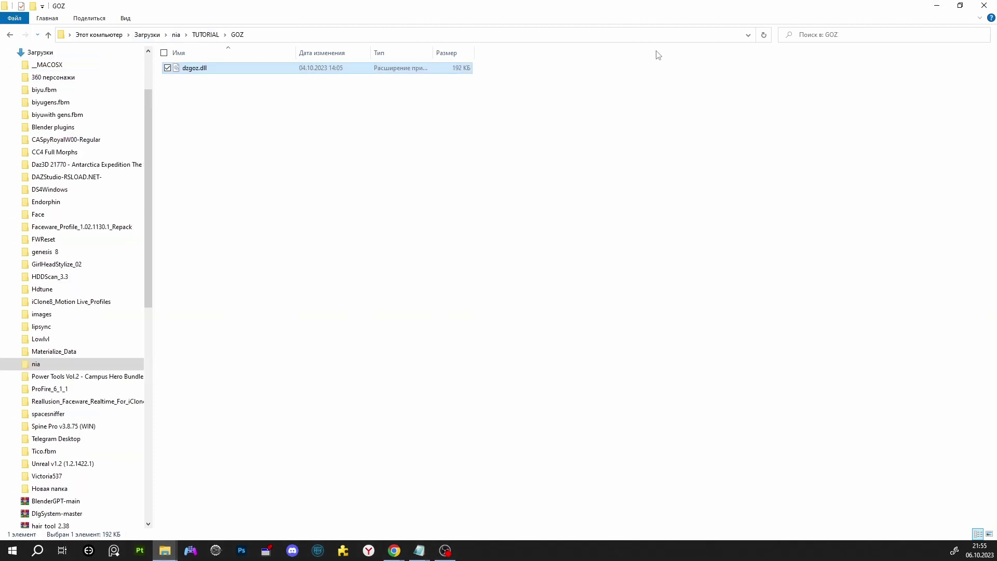
{"action": "left_click", "coordinate": [937, 6]}
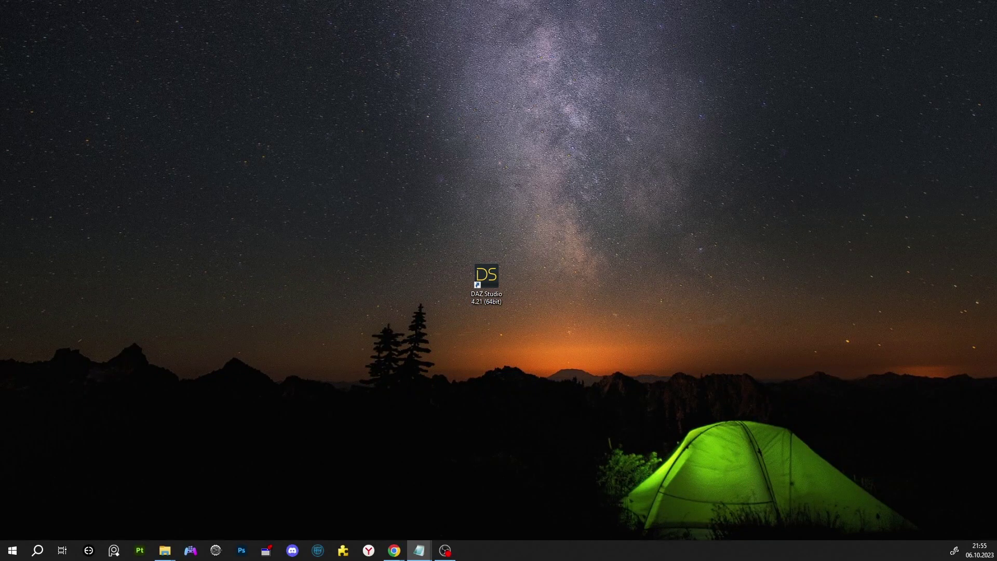
Rename the new DAZStudio desktop shortcut as "DAZStudio (2)".
{"action": "left_click", "coordinate": [527, 300]}
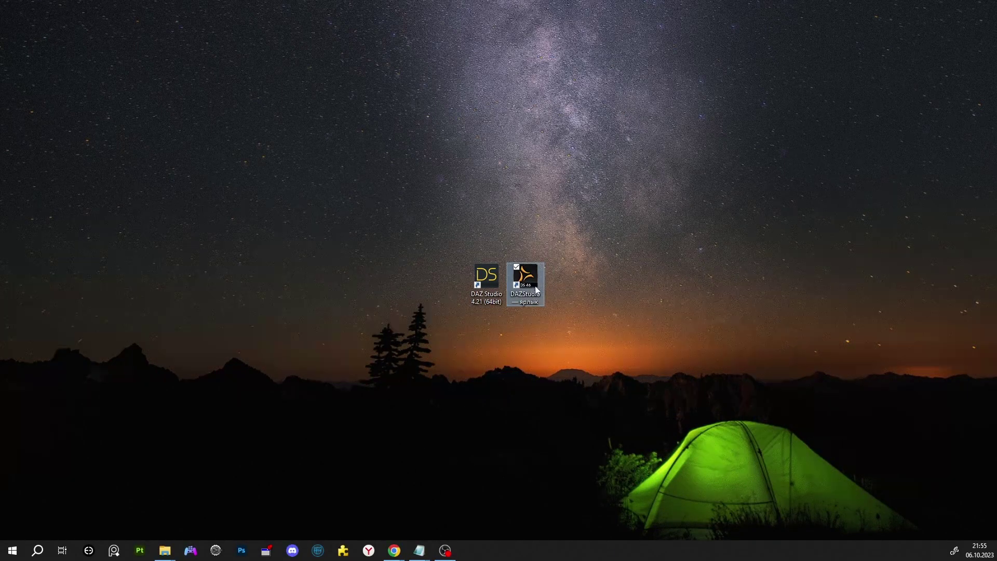
{"action": "right_click", "coordinate": [536, 290]}
{"action": "left_click", "coordinate": [370, 510]}
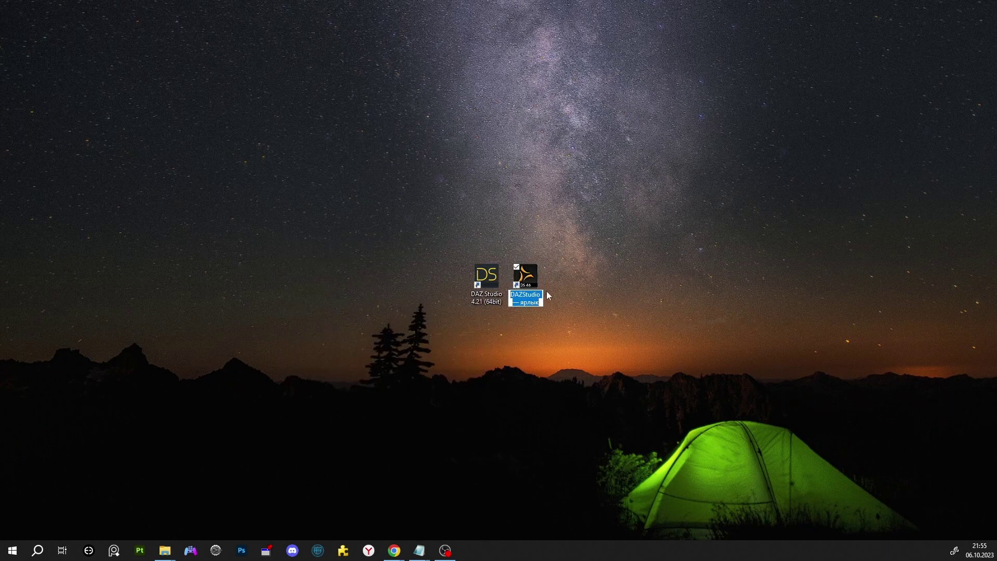
{"action": "left_click_drag", "start_coordinate": [543, 302], "coordinate": [504, 306]}
{"action": "key", "text": "BackSpace"}
{"action": "left_click_drag", "start_coordinate": [647, 221], "coordinate": [600, 335]}
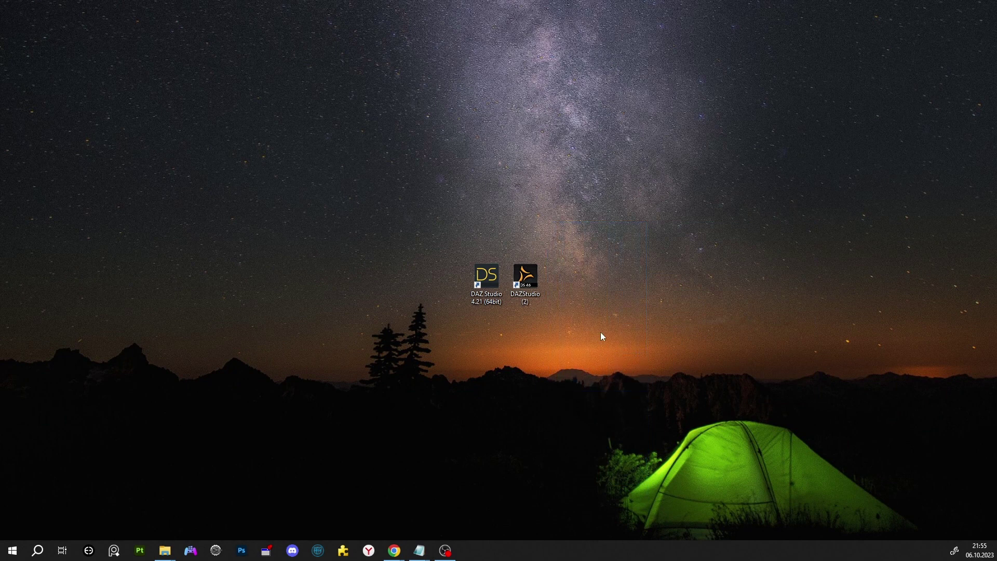
Start DAZ Studio 4.6 from the "DAZStudio (2)" shortcut, dismiss the welcome window and turn the viewport to the front view.
{"action": "double_click", "coordinate": [532, 291]}
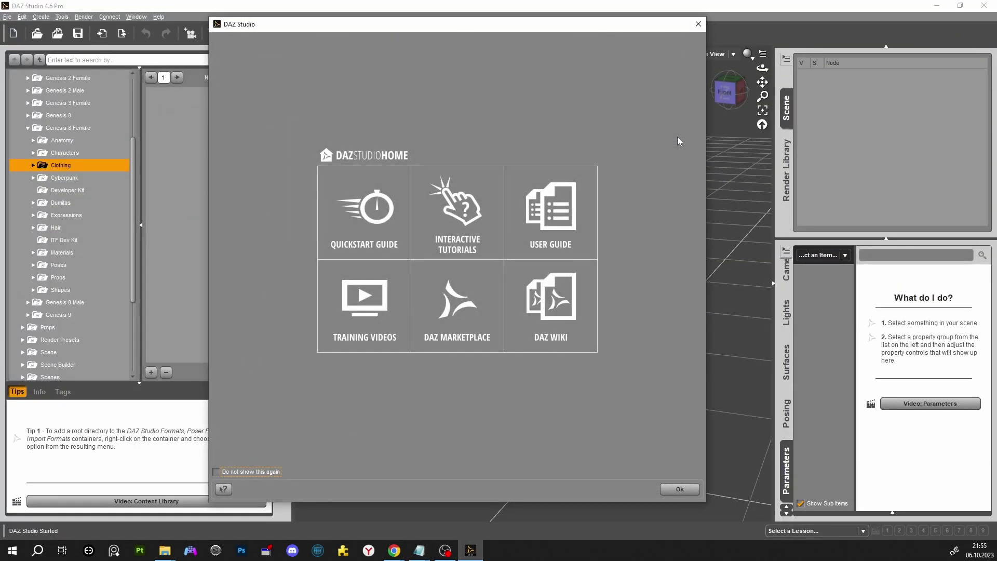
{"action": "left_click", "coordinate": [698, 24]}
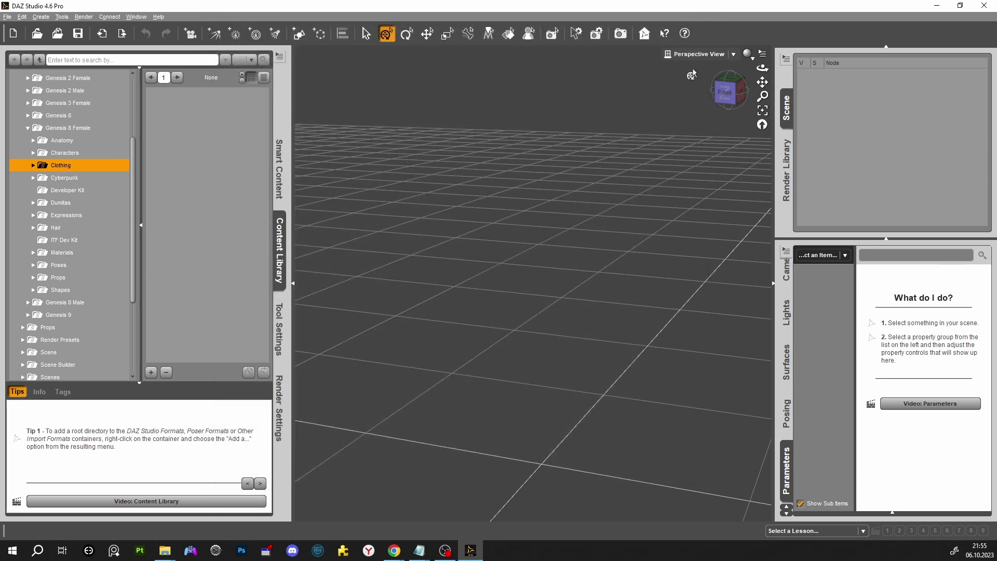
{"action": "left_click", "coordinate": [724, 94]}
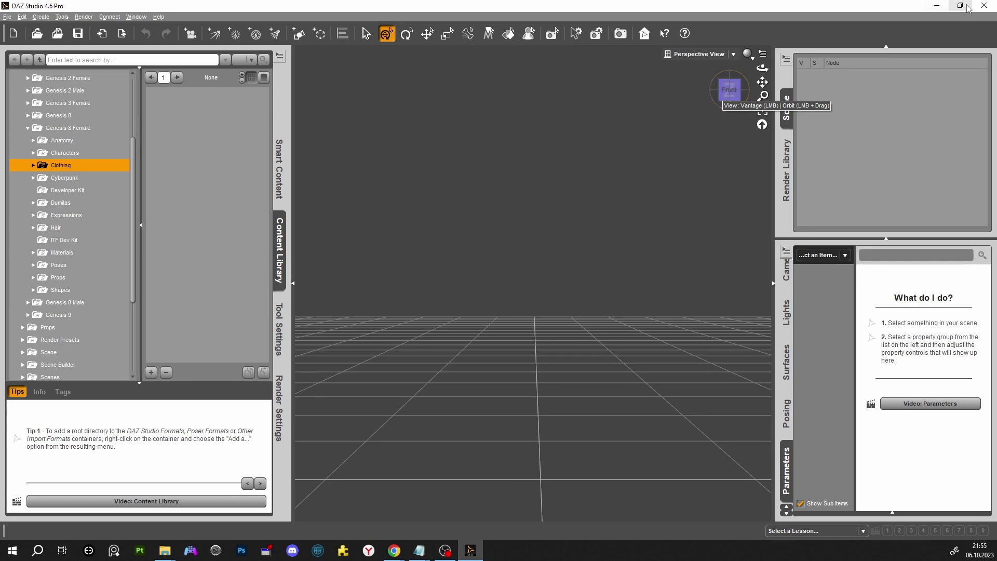
{"action": "left_click", "coordinate": [985, 5]}
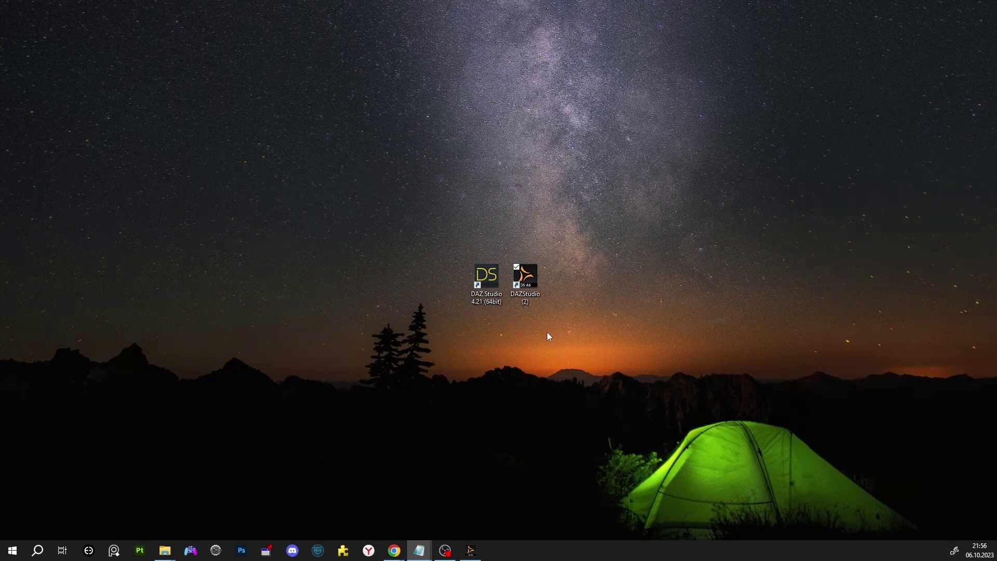
Load the Genesis 8 Basic Female figure into the DAZ Studio 4.6 scene and view it from the front.
{"action": "left_click", "coordinate": [462, 552]}
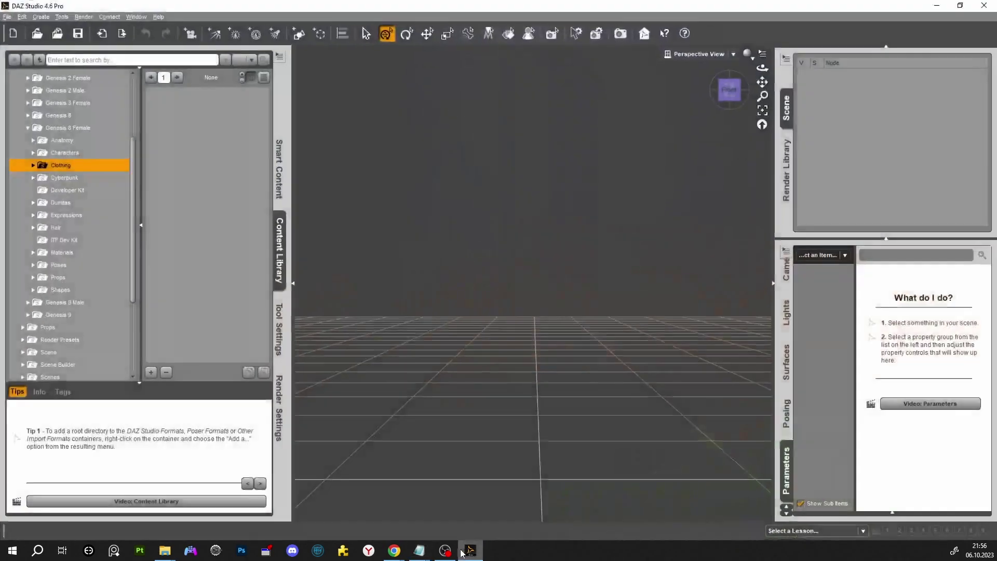
{"action": "left_click", "coordinate": [48, 152]}
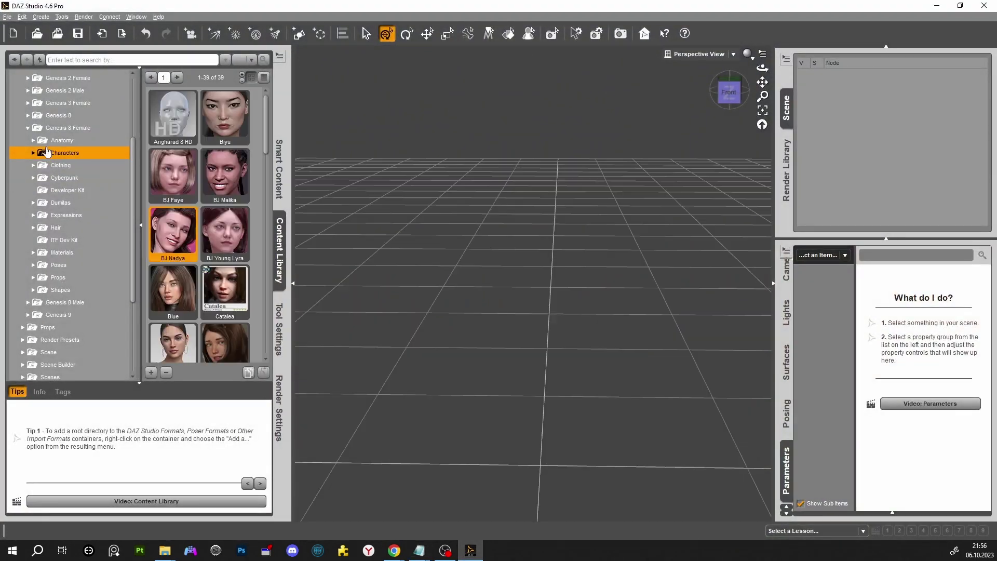
{"action": "left_click", "coordinate": [67, 128]}
{"action": "left_click_drag", "start_coordinate": [173, 119], "coordinate": [444, 227]}
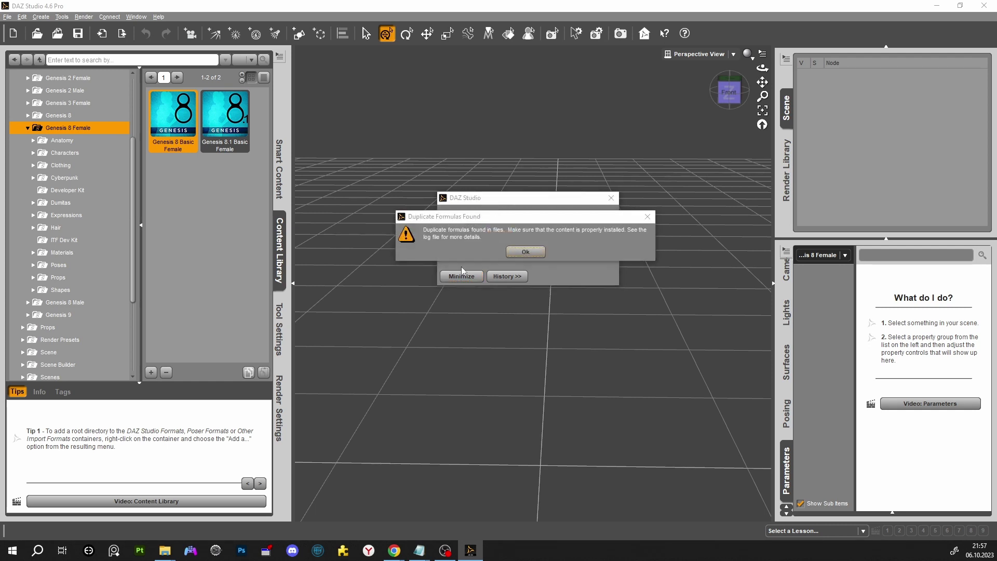
{"action": "left_click", "coordinate": [513, 253]}
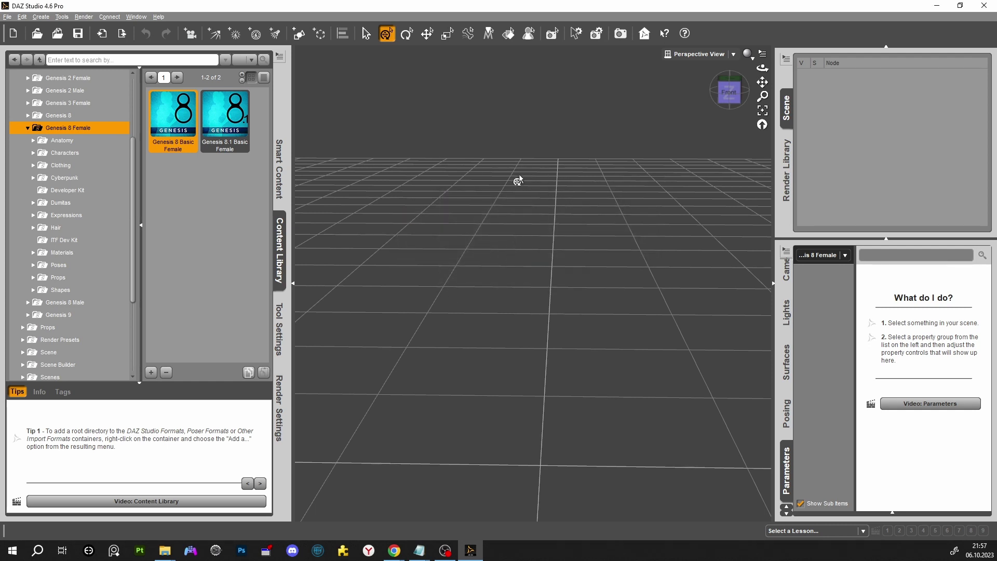
{"action": "left_click", "coordinate": [729, 94]}
{"action": "left_click", "coordinate": [730, 93]}
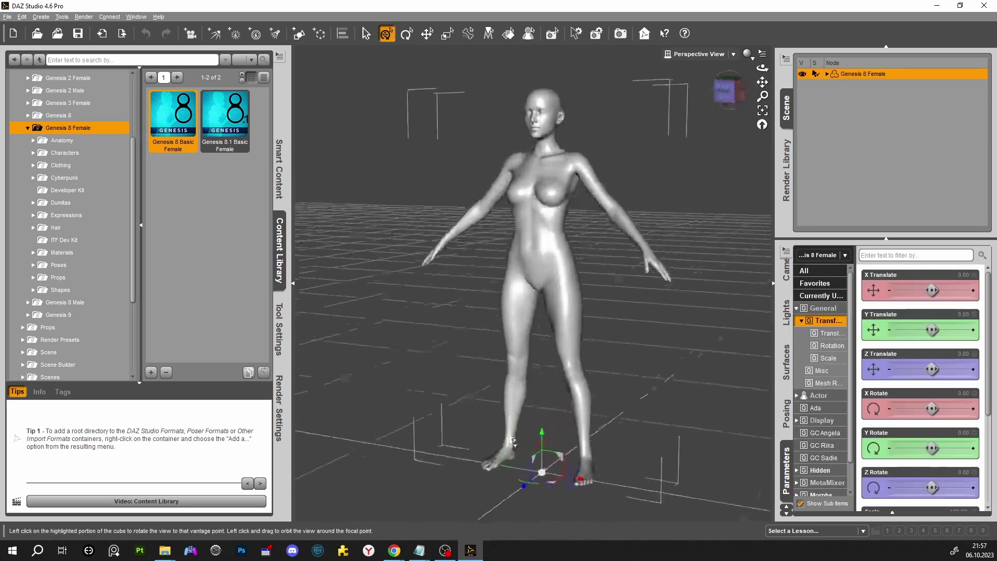
{"action": "left_click", "coordinate": [730, 94]}
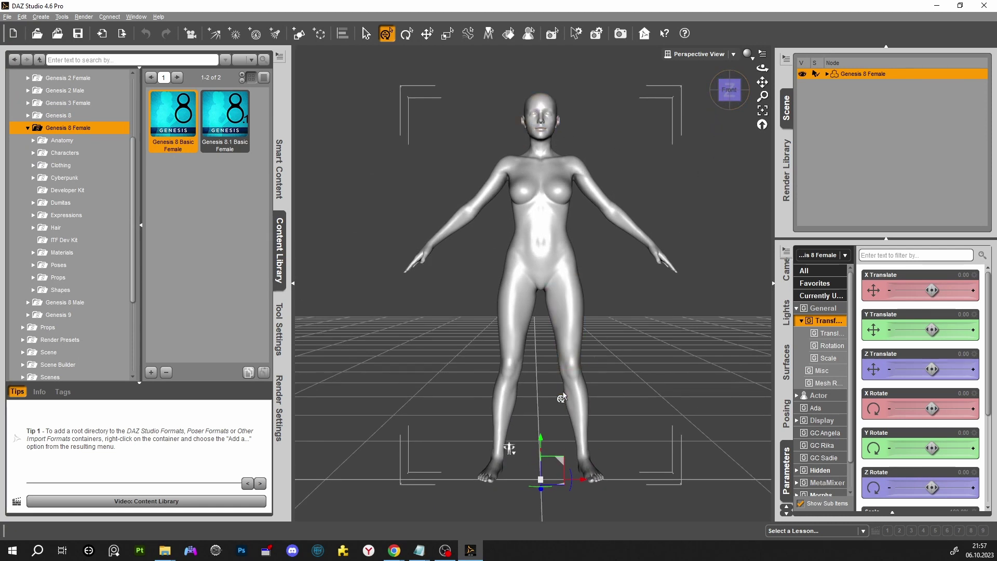
Raise the maximum of the figure's SubDivision Level parameter to 5 and set the level to 5.
{"action": "left_click", "coordinate": [825, 383]}
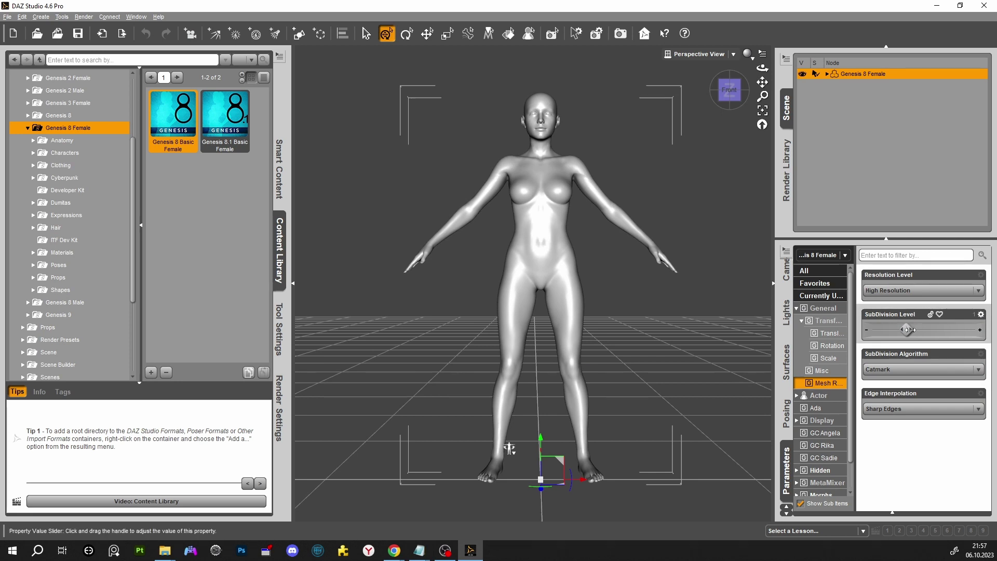
{"action": "left_click_drag", "start_coordinate": [906, 329], "coordinate": [981, 330]}
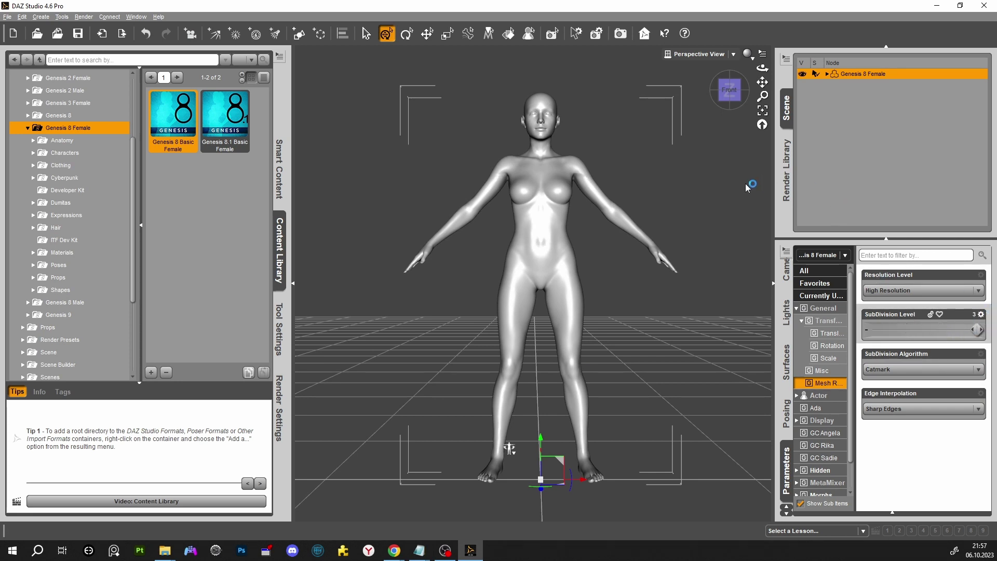
{"action": "left_click", "coordinate": [981, 315]}
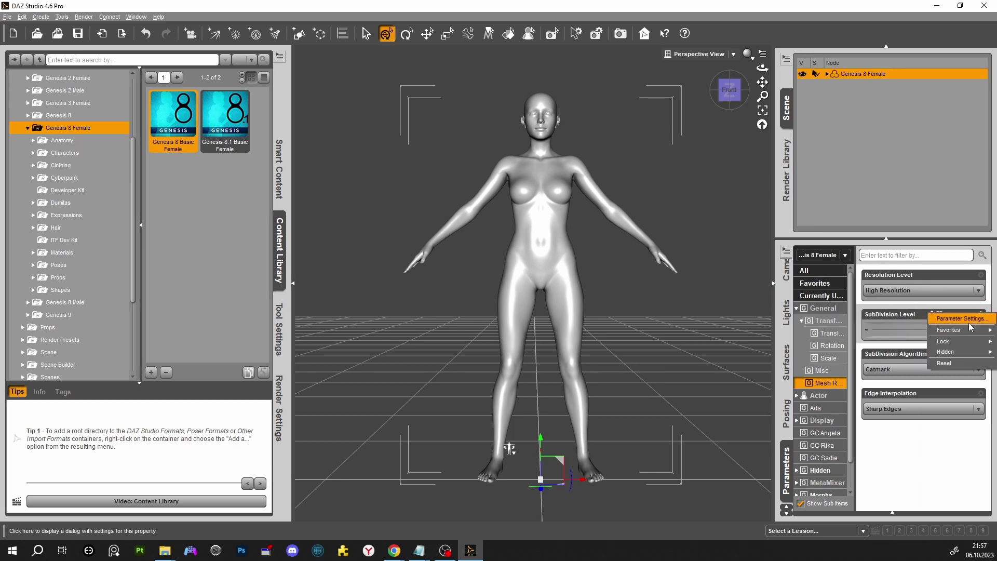
{"action": "left_click", "coordinate": [966, 319]}
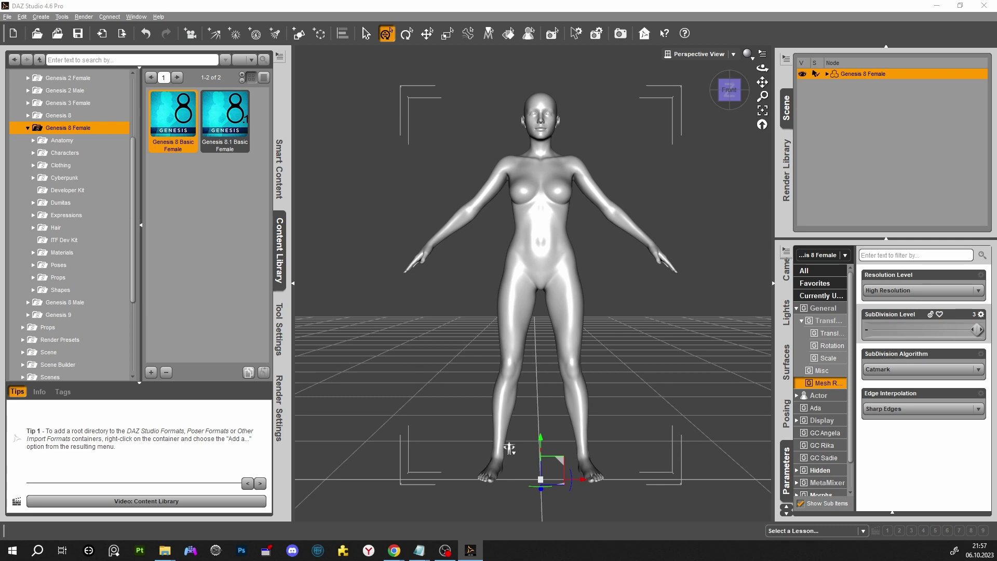
{"action": "left_click_drag", "start_coordinate": [516, 302], "coordinate": [643, 203]}
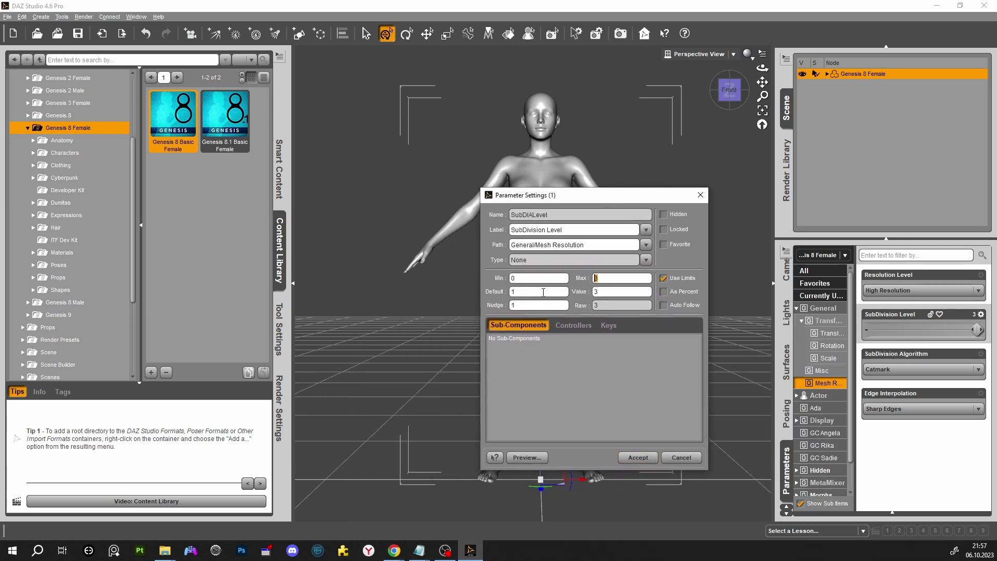
{"action": "type", "text": "5"}
{"action": "left_click", "coordinate": [637, 457]}
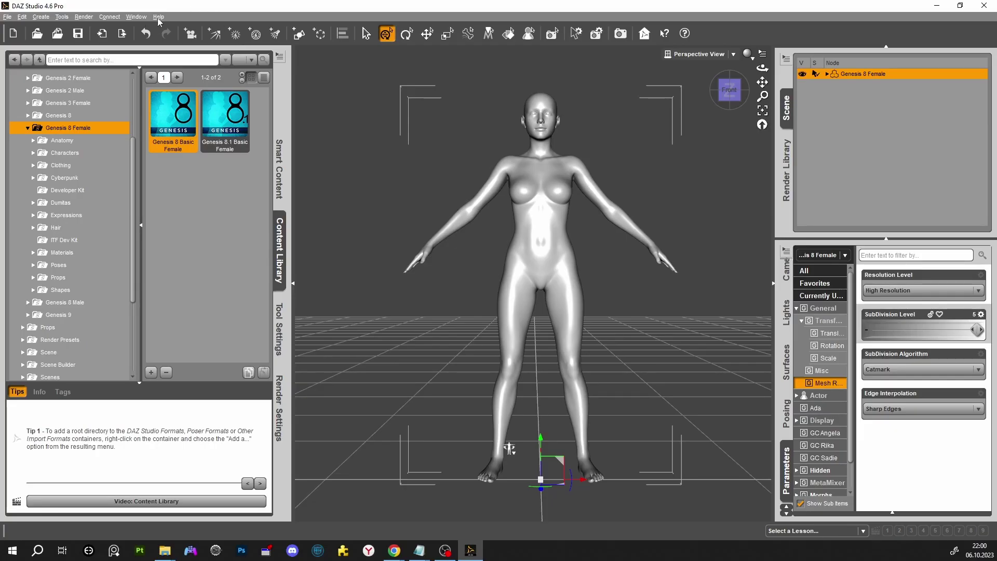
Check the GoZ and Morph Loader Pro SubDivision Resolution entries among the installed plugins.
{"action": "left_click", "coordinate": [158, 17]}
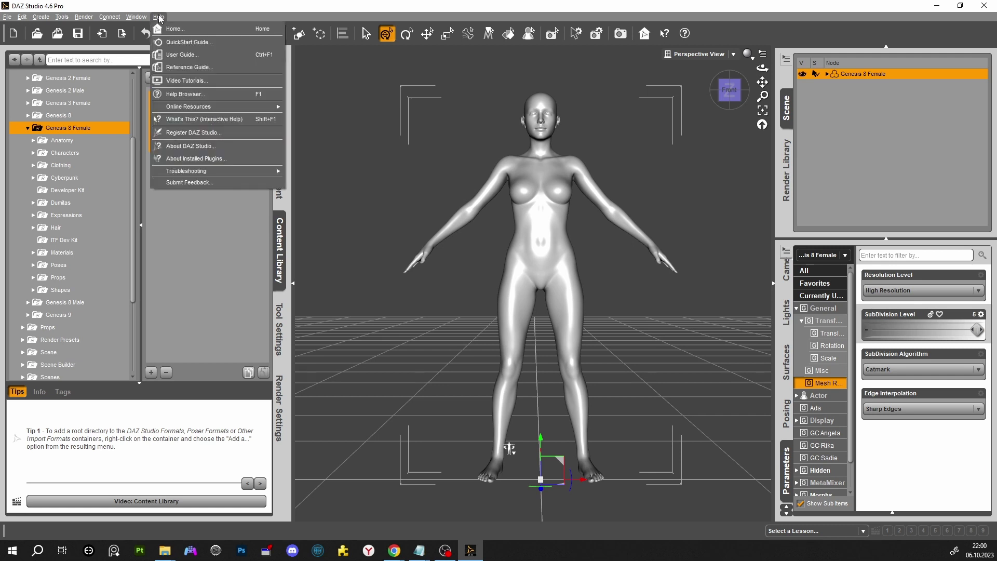
{"action": "left_click", "coordinate": [199, 157]}
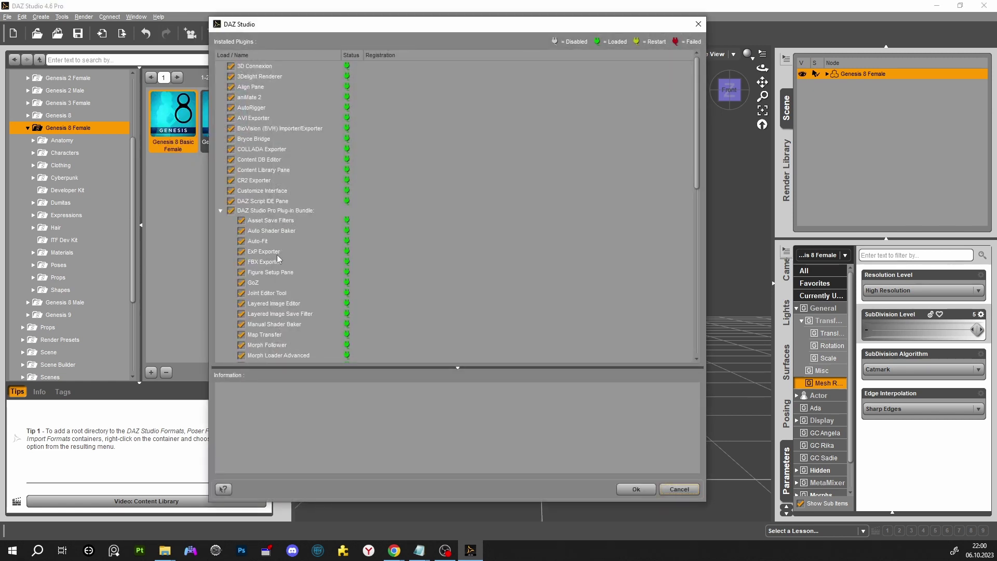
{"action": "left_click", "coordinate": [254, 284]}
{"action": "scroll", "coordinate": [283, 248], "scroll_direction": "down", "scroll_amount": 5}
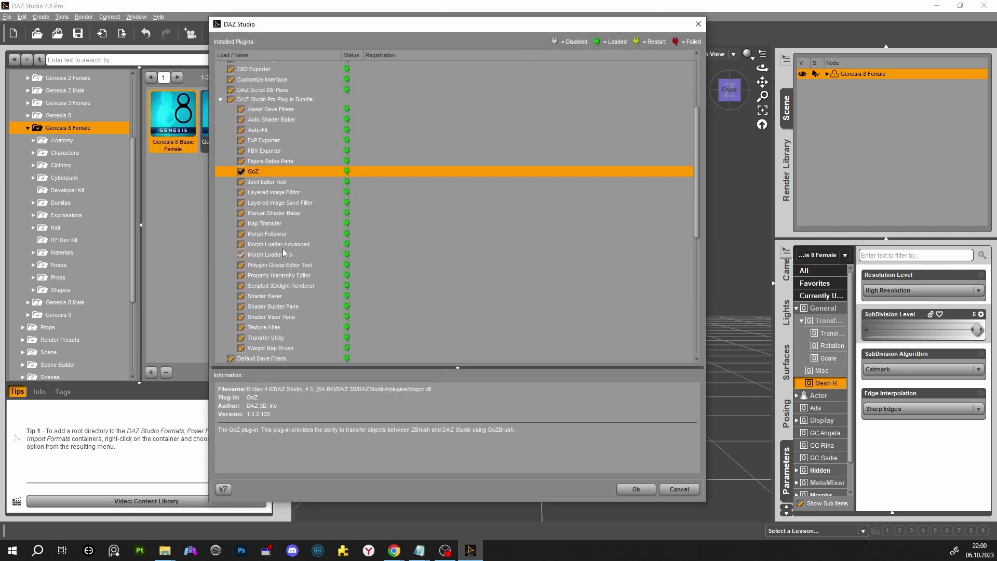
{"action": "scroll", "coordinate": [355, 304], "scroll_direction": "down", "scroll_amount": 6}
{"action": "left_click", "coordinate": [308, 229]}
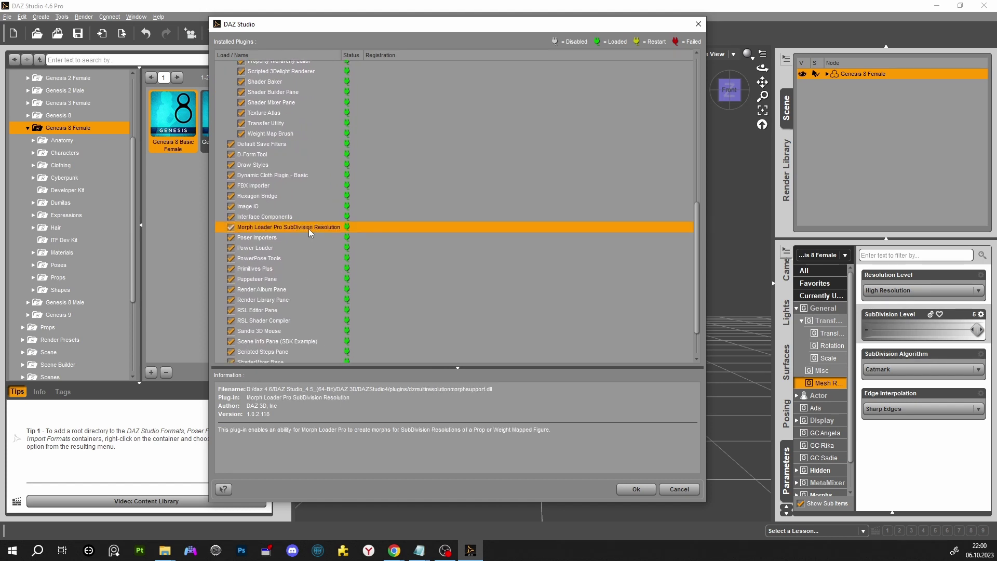
{"action": "left_click", "coordinate": [677, 490]}
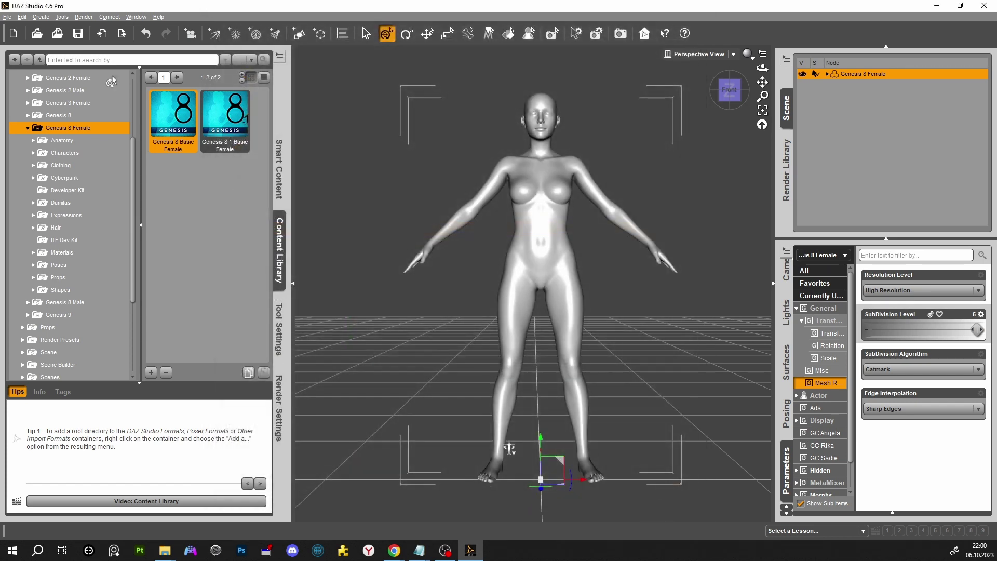
Send the figure to ZBrush through GoZ at current resolution with deformations, then switch to ZBrush and maximize its window.
{"action": "left_click", "coordinate": [8, 17]}
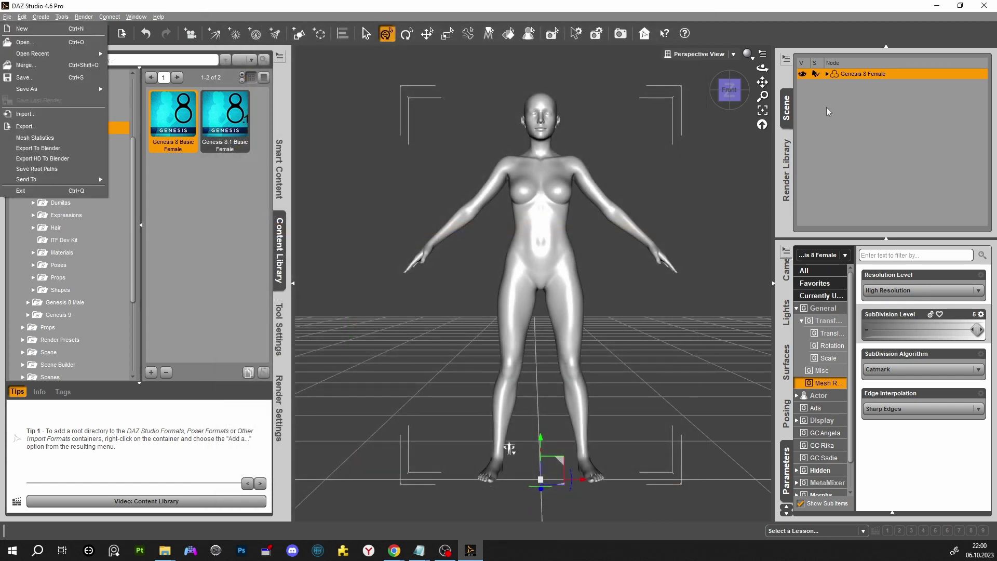
{"action": "mouse_move", "coordinate": [67, 183]}
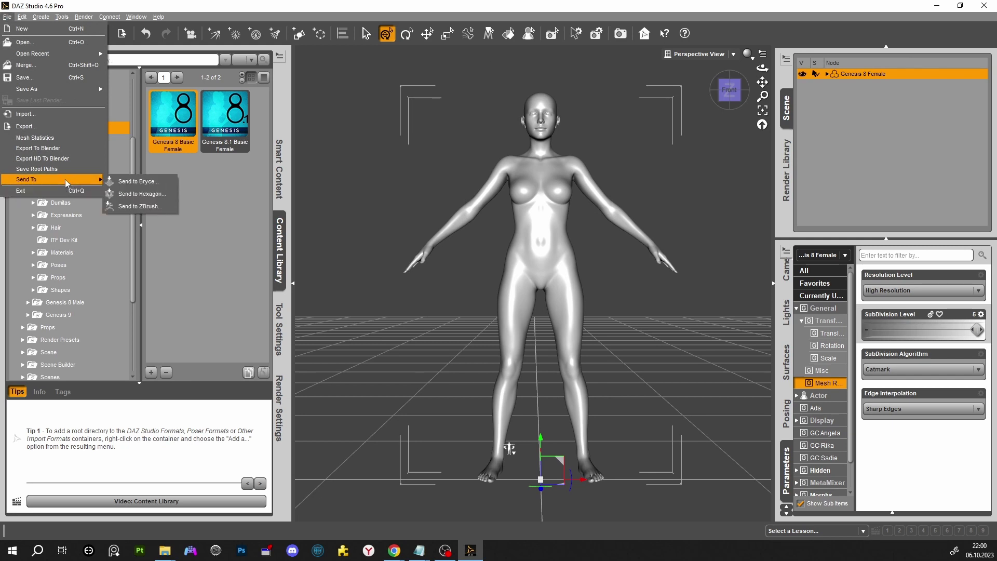
{"action": "left_click", "coordinate": [139, 207]}
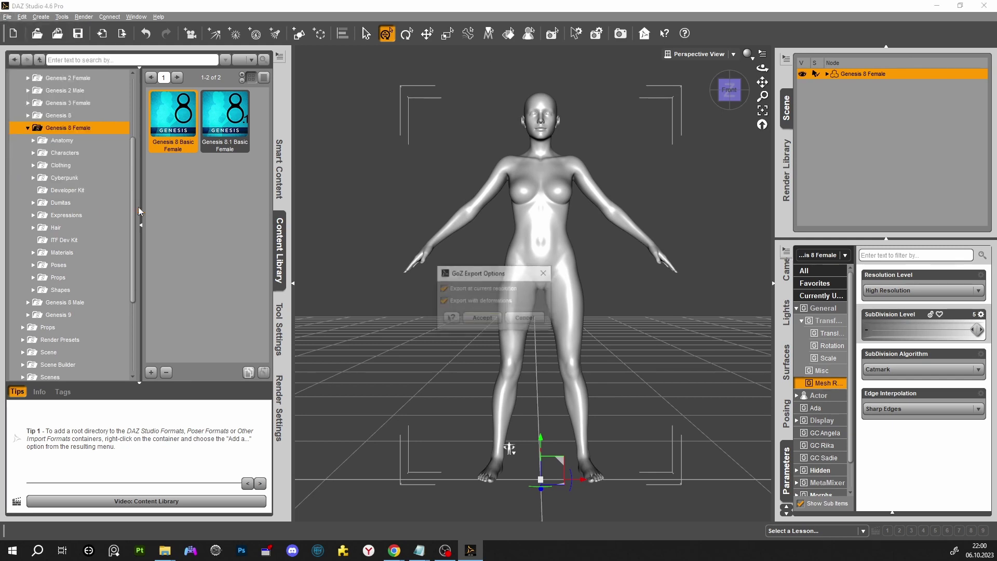
{"action": "left_click", "coordinate": [482, 319]}
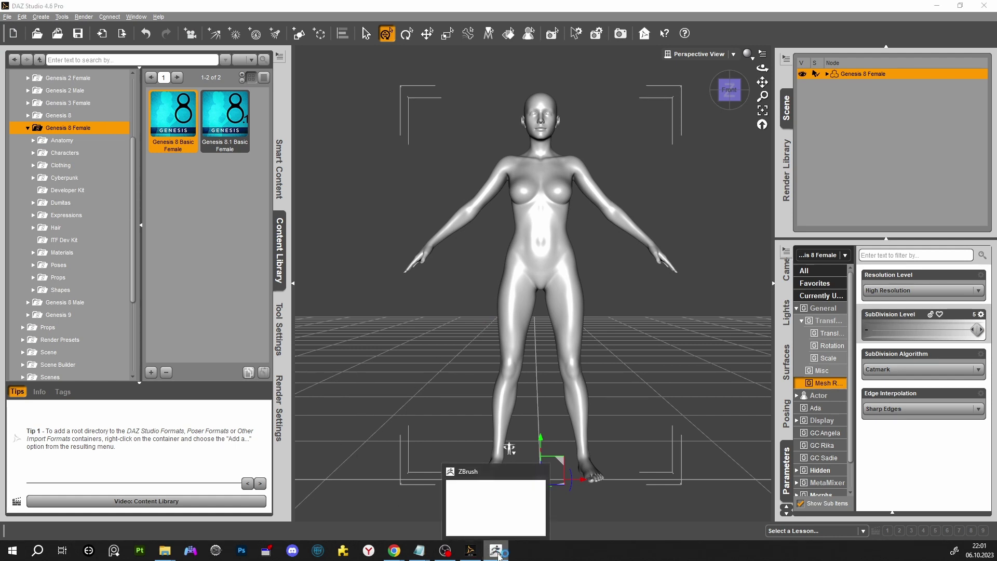
{"action": "left_click", "coordinate": [498, 555]}
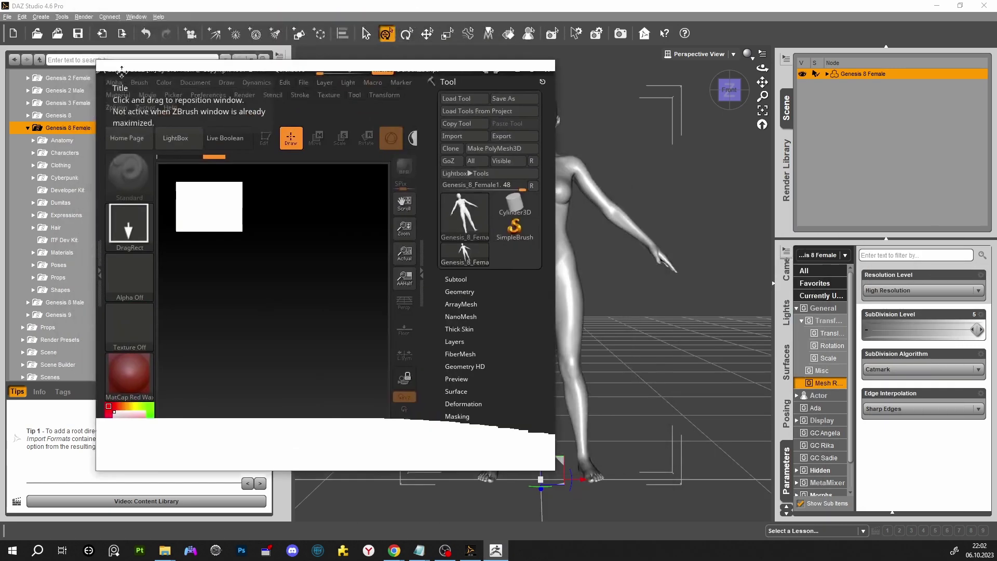
{"action": "left_click", "coordinate": [523, 69]}
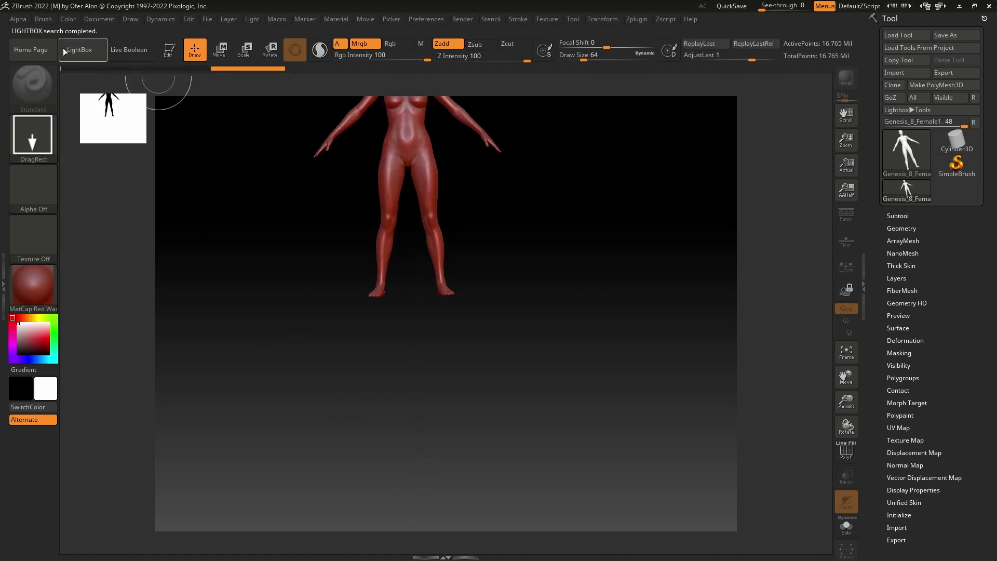
Put the imported Genesis 8 figure into Edit mode and bring its upper body into close view.
{"action": "left_click", "coordinate": [179, 53]}
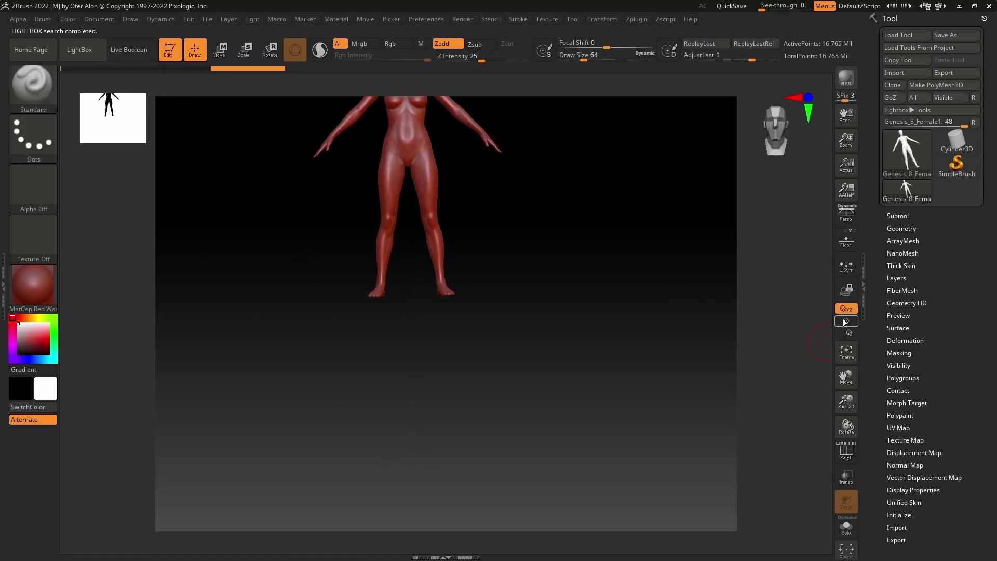
{"action": "left_click_drag", "start_coordinate": [841, 394], "coordinate": [857, 559]}
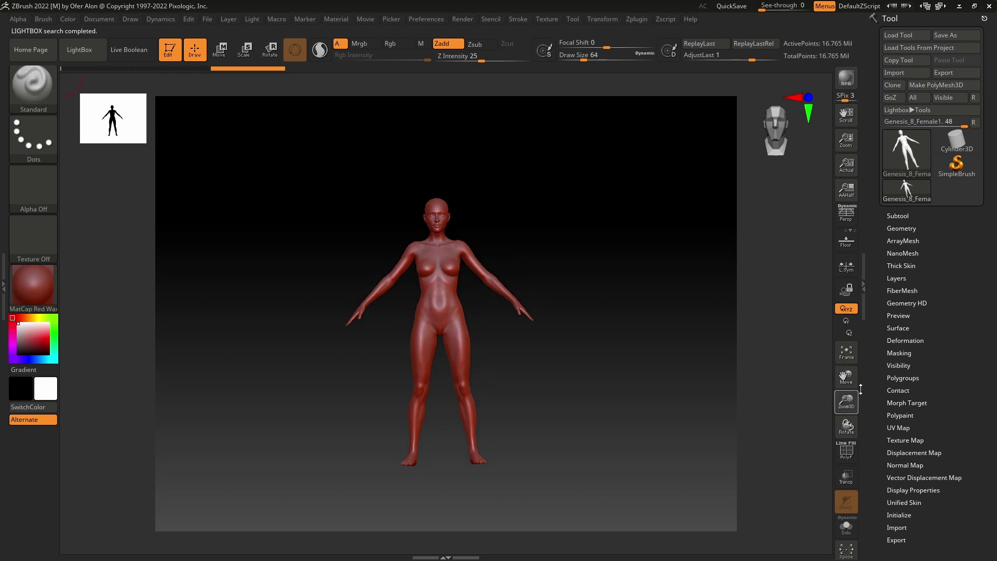
{"action": "left_click_drag", "start_coordinate": [846, 400], "coordinate": [847, 499]}
{"action": "left_click_drag", "start_coordinate": [846, 377], "coordinate": [845, 416]}
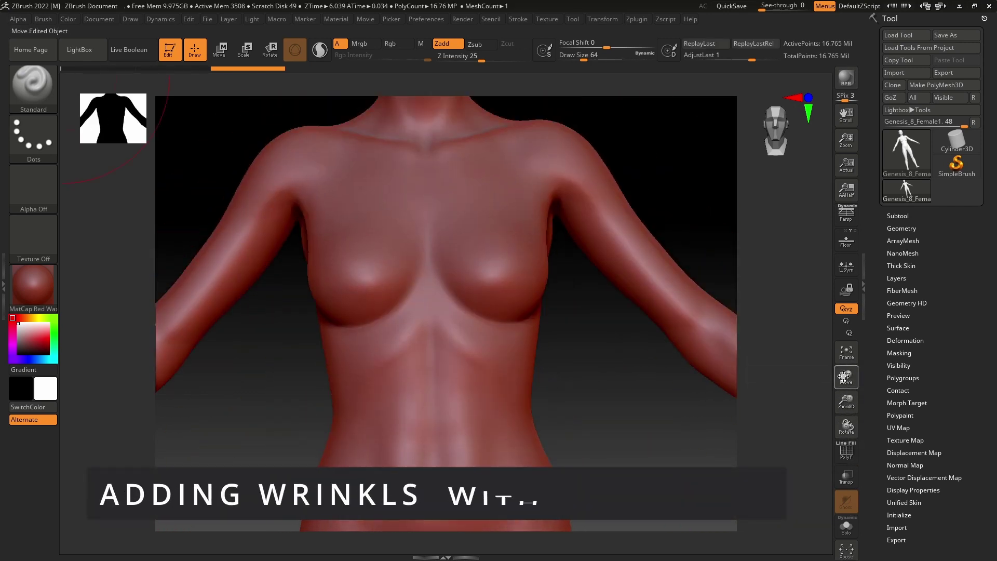
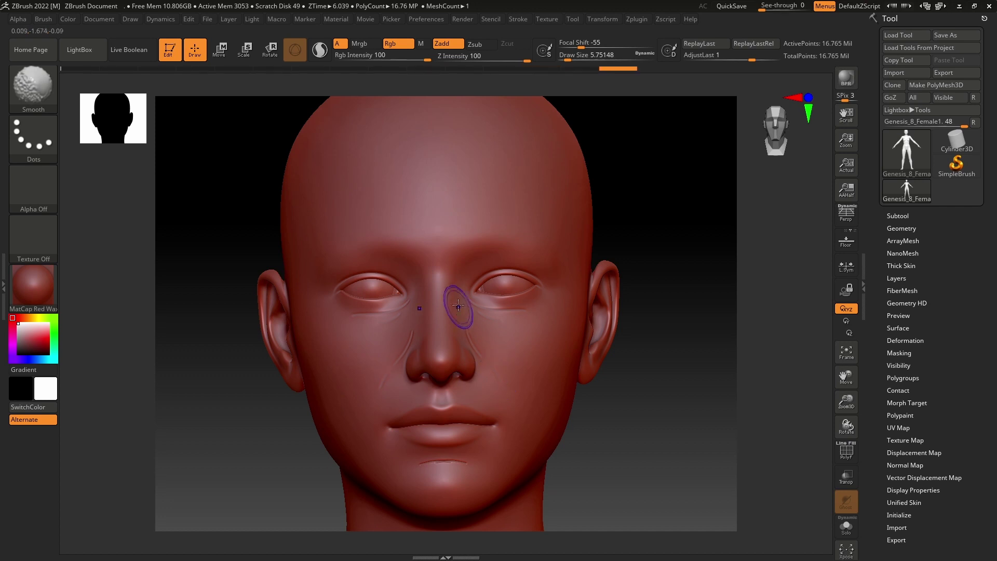
Smooth the crease on the chin and carve fine horizontal wrinkles across the forehead with the JH_FineLine brush.
{"action": "left_click_drag", "start_coordinate": [470, 465], "coordinate": [439, 462], "text": "shift"}
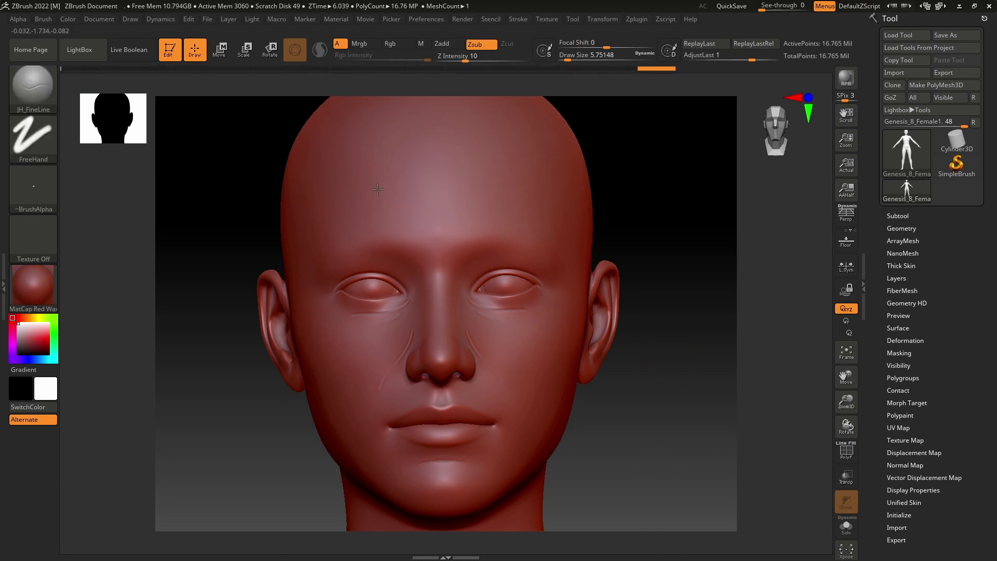
{"action": "left_click_drag", "start_coordinate": [380, 187], "coordinate": [470, 185]}
{"action": "mouse_move", "coordinate": [397, 171]}
{"action": "left_mouse_down"}
{"action": "mouse_move", "coordinate": [470, 168]}
{"action": "mouse_move", "coordinate": [411, 171]}
{"action": "left_mouse_up"}
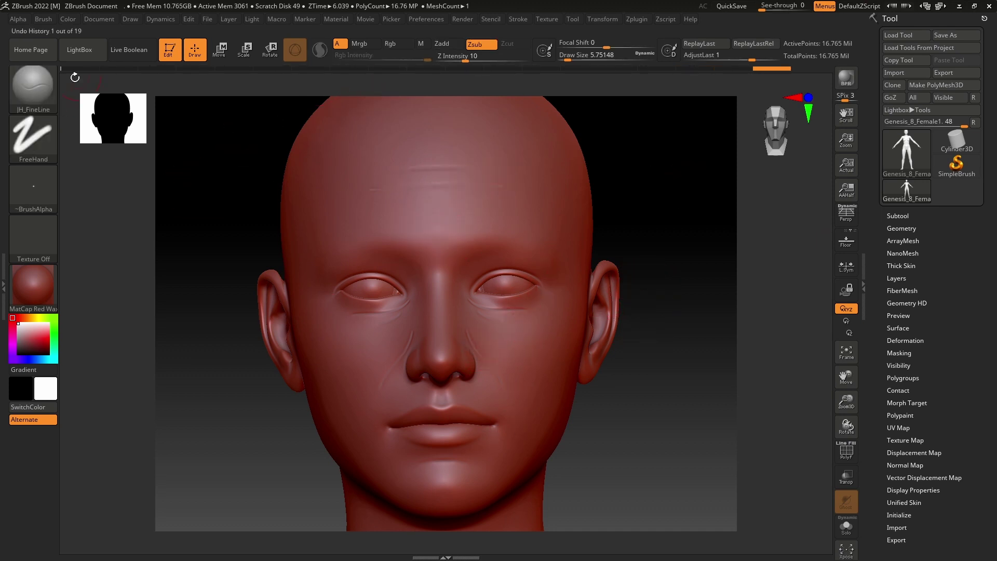
With the Move brush at a draw size of about 44, push the temples inward and pull the ears outward and up.
{"action": "left_click", "coordinate": [28, 79]}
{"action": "left_click", "coordinate": [32, 83]}
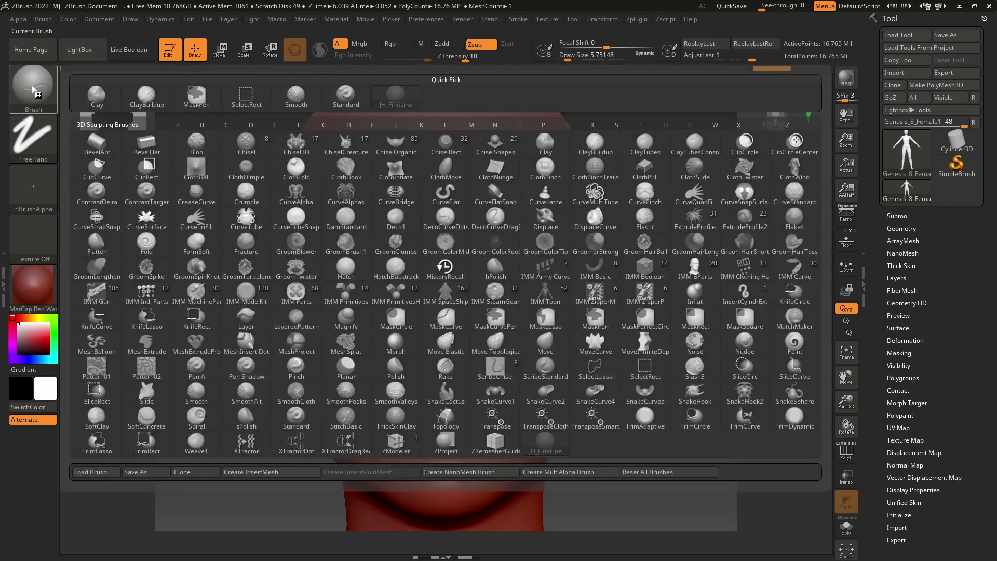
{"action": "key", "text": "m"}
{"action": "key", "text": "v"}
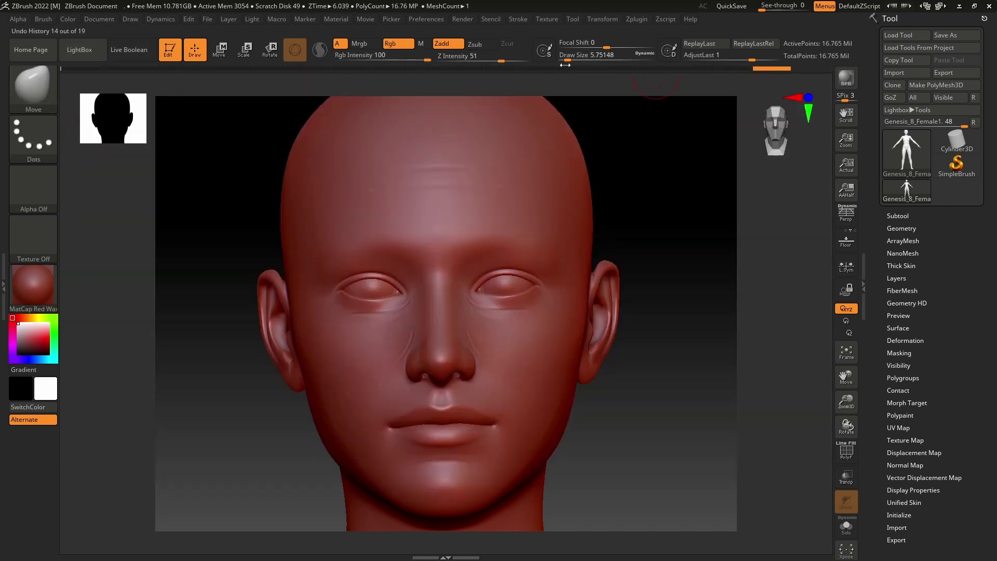
{"action": "left_click_drag", "start_coordinate": [568, 60], "coordinate": [581, 61]}
{"action": "mouse_move", "coordinate": [594, 183]}
{"action": "left_mouse_down"}
{"action": "mouse_move", "coordinate": [602, 182]}
{"action": "mouse_move", "coordinate": [568, 204]}
{"action": "mouse_move", "coordinate": [539, 194]}
{"action": "left_mouse_up"}
{"action": "mouse_move", "coordinate": [613, 301]}
{"action": "left_mouse_down"}
{"action": "mouse_move", "coordinate": [647, 294]}
{"action": "mouse_move", "coordinate": [666, 256]}
{"action": "mouse_move", "coordinate": [691, 123]}
{"action": "left_mouse_up"}
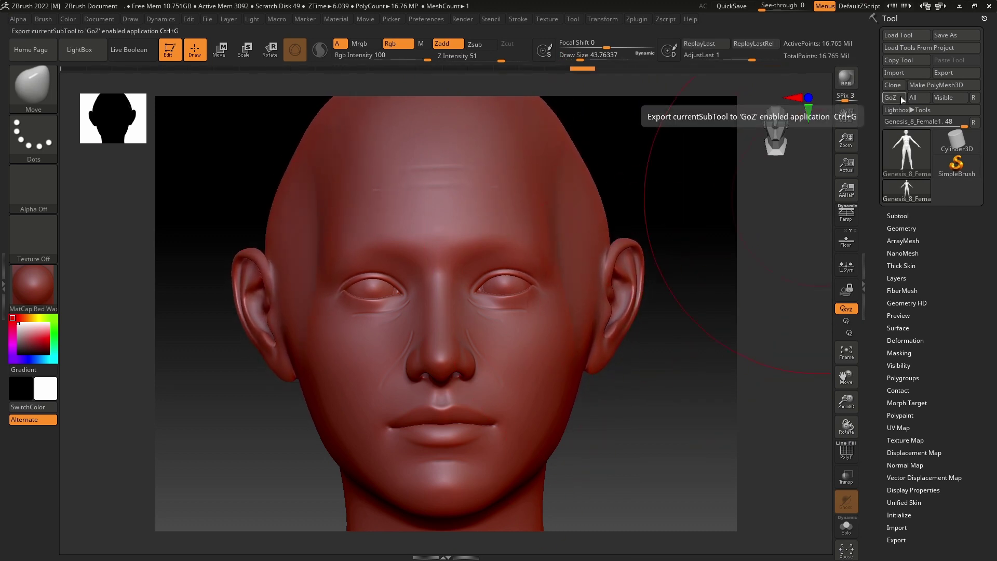
Set the GoZ path for DAZStudio64 to the DAZStudio executable in the DAZ Studio_4.5_(64-Bit)/DAZ 3D/DAZStudio4 folder under D:/daz 4.6.
{"action": "left_click", "coordinate": [413, 19]}
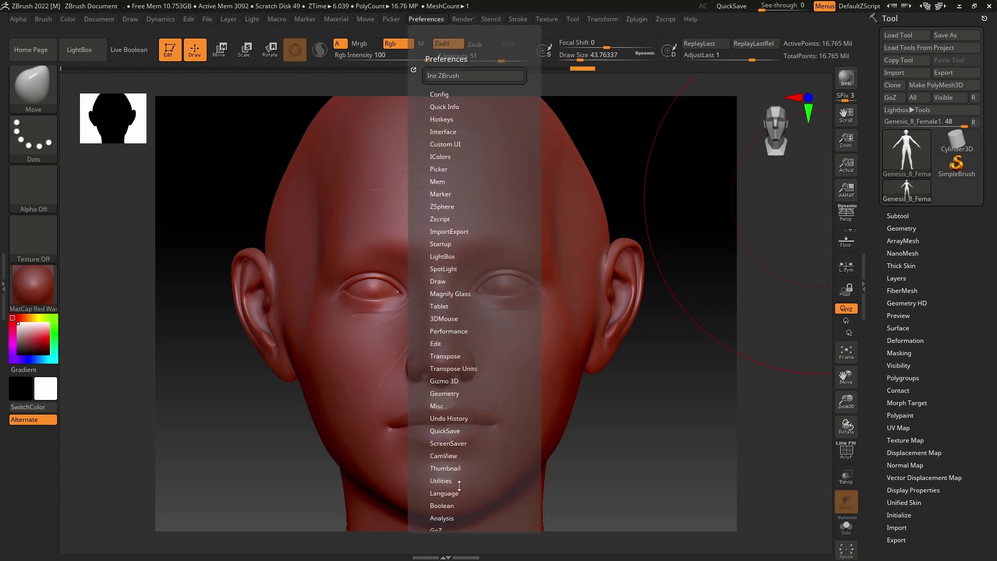
{"action": "left_click", "coordinate": [430, 528]}
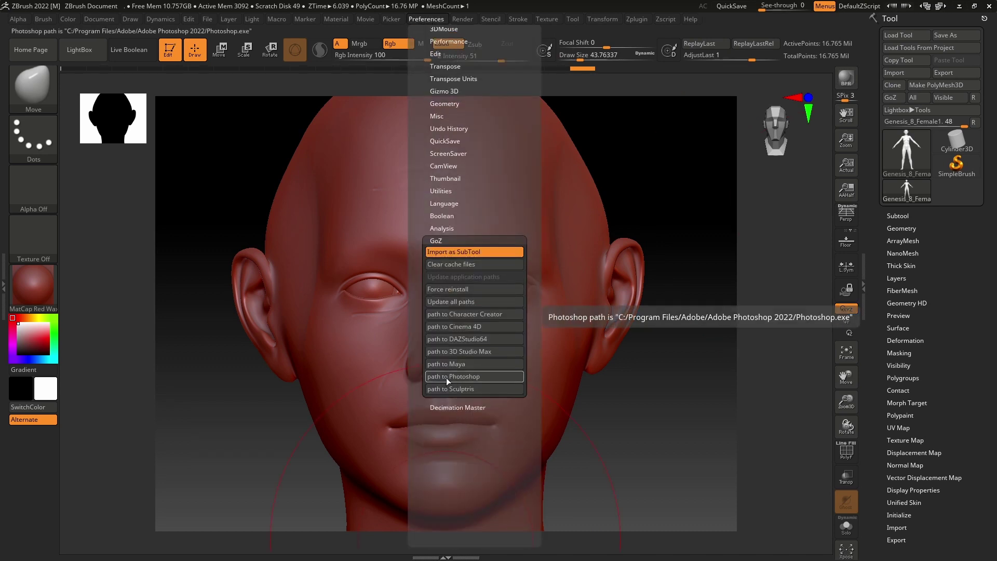
{"action": "left_click", "coordinate": [447, 339]}
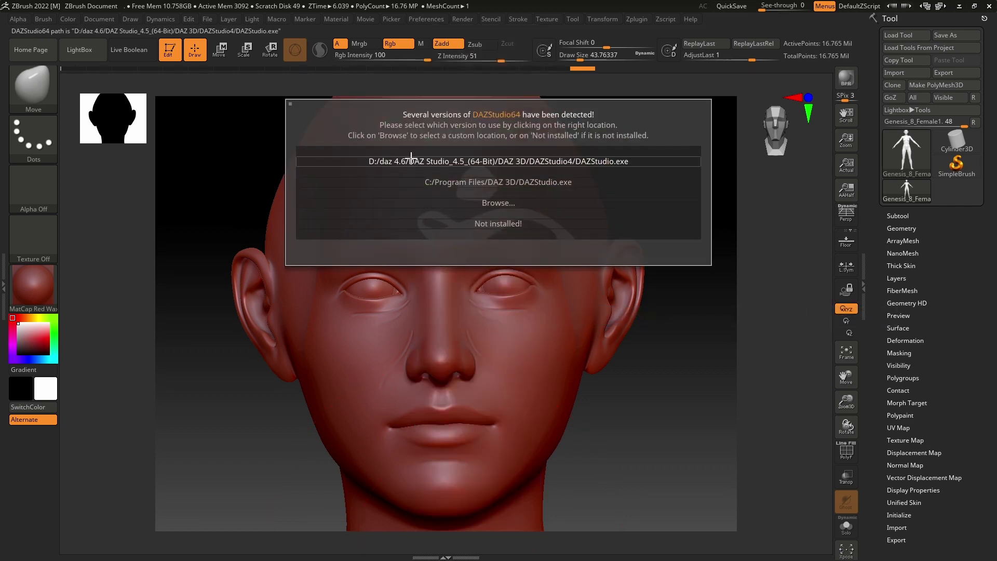
{"action": "left_click", "coordinate": [499, 203]}
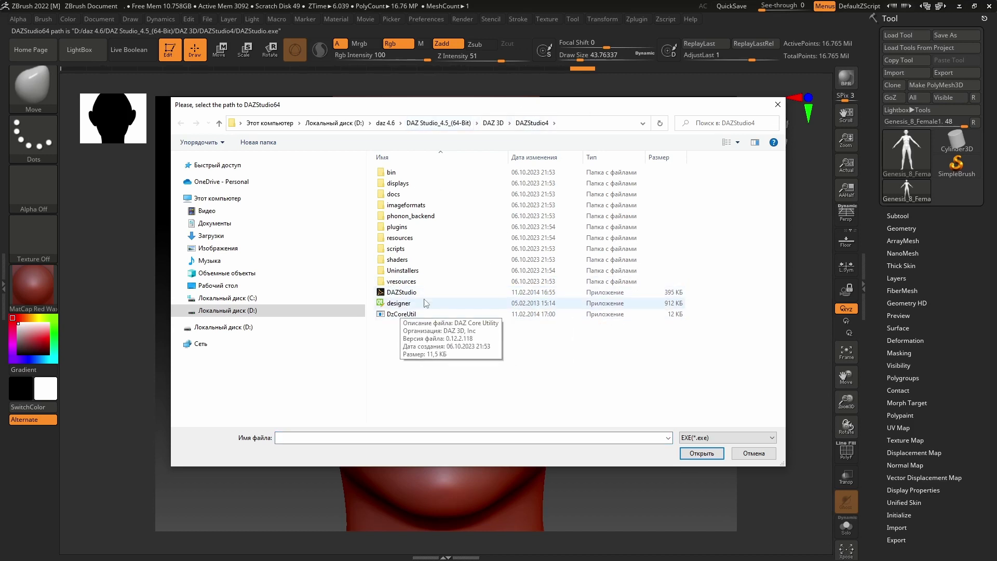
{"action": "right_click", "coordinate": [505, 378]}
{"action": "left_click", "coordinate": [473, 353]}
{"action": "right_click", "coordinate": [474, 353]}
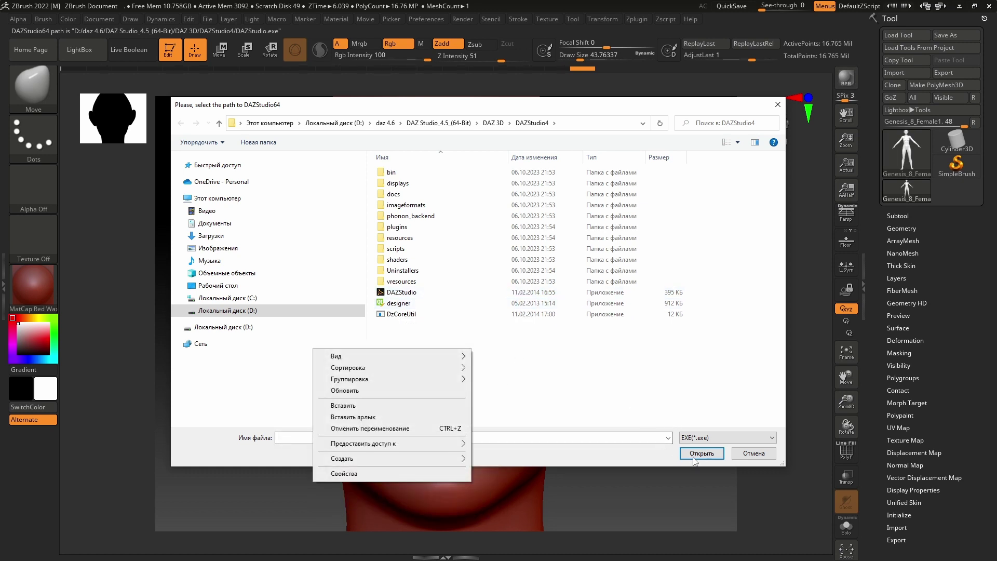
{"action": "left_click", "coordinate": [522, 342]}
{"action": "left_click", "coordinate": [394, 293]}
{"action": "right_click", "coordinate": [394, 294]}
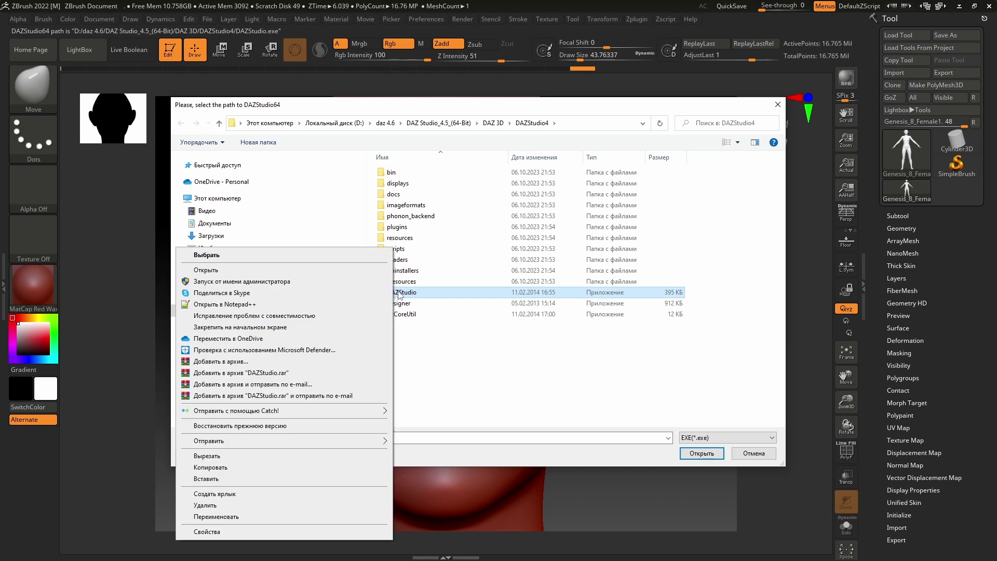
{"action": "left_click", "coordinate": [214, 256]}
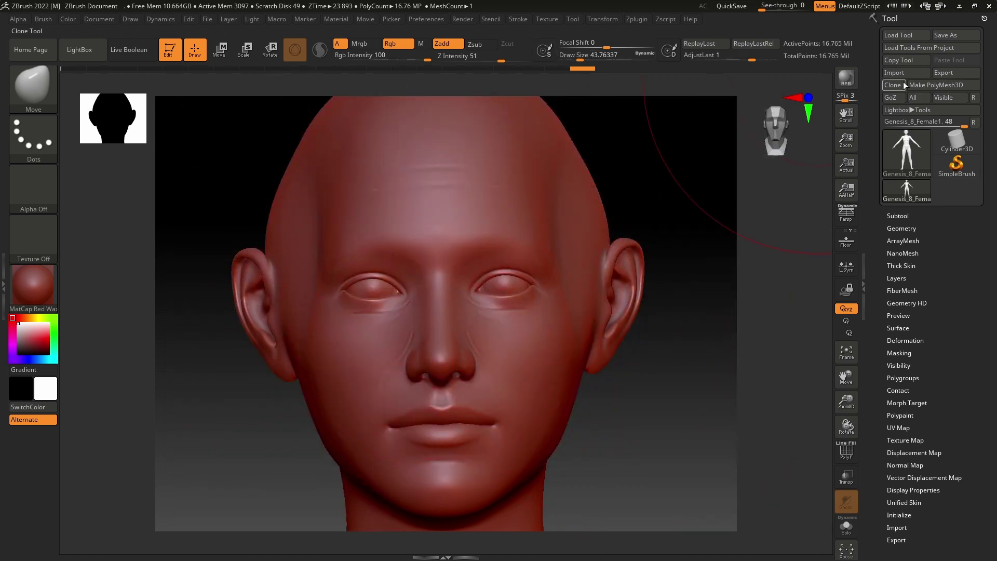
Send the sculpted head back to DAZ Studio 4.6 through GoZ and create a morph named HeadWrinkels in the ZBrush group.
{"action": "left_click", "coordinate": [891, 98]}
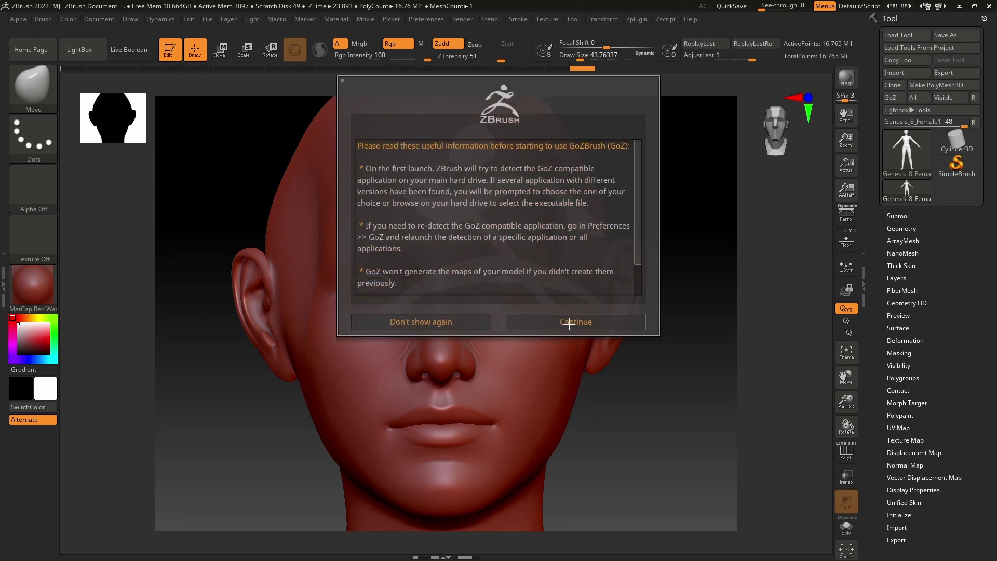
{"action": "left_click", "coordinate": [570, 323]}
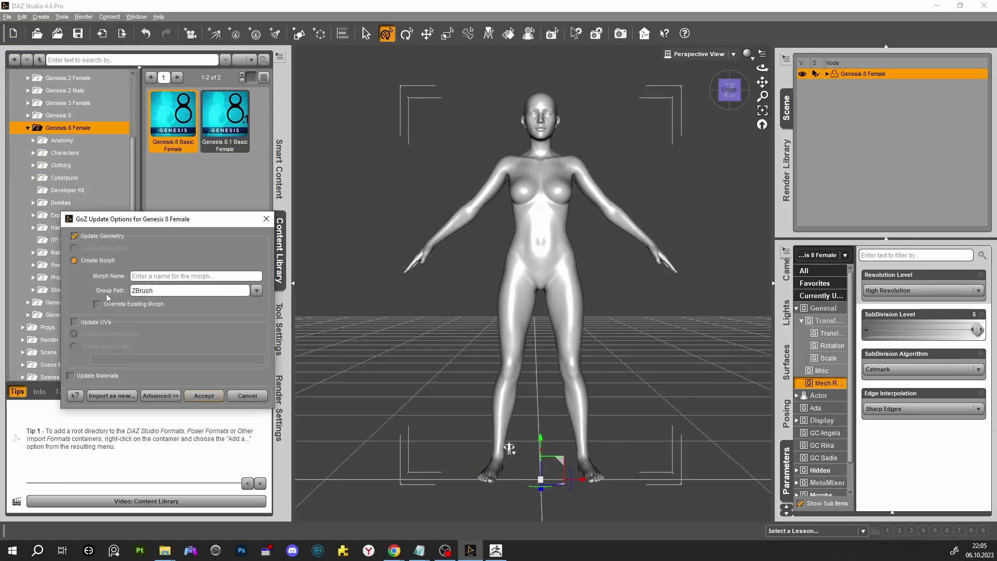
{"action": "left_click", "coordinate": [186, 273]}
{"action": "type", "text": "HeadWrinkels"}
{"action": "left_click", "coordinate": [203, 396]}
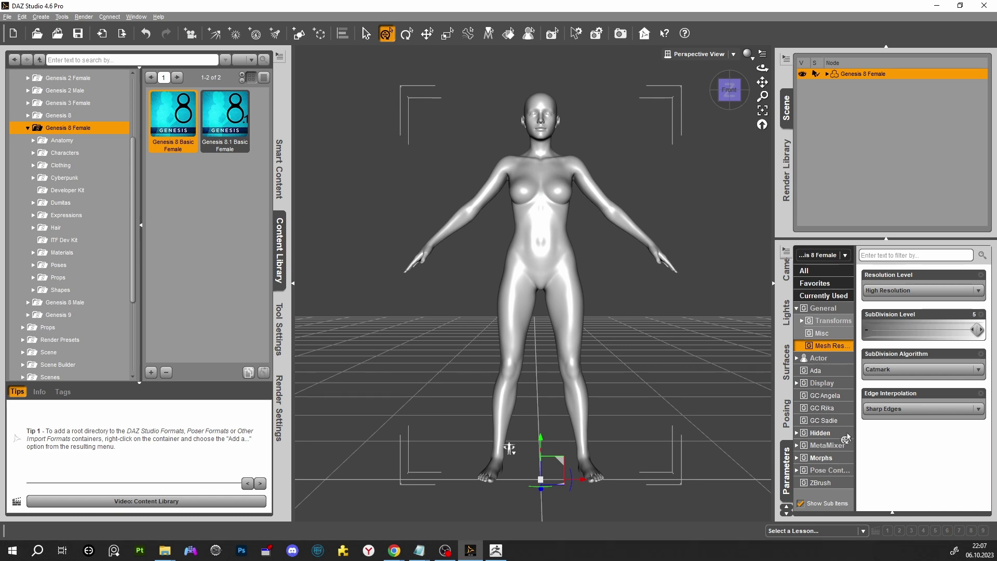
Try the HeadWrinkels morph slider in the figure's ZBrush parameter group and reset its value to 0.
{"action": "left_click", "coordinate": [822, 458]}
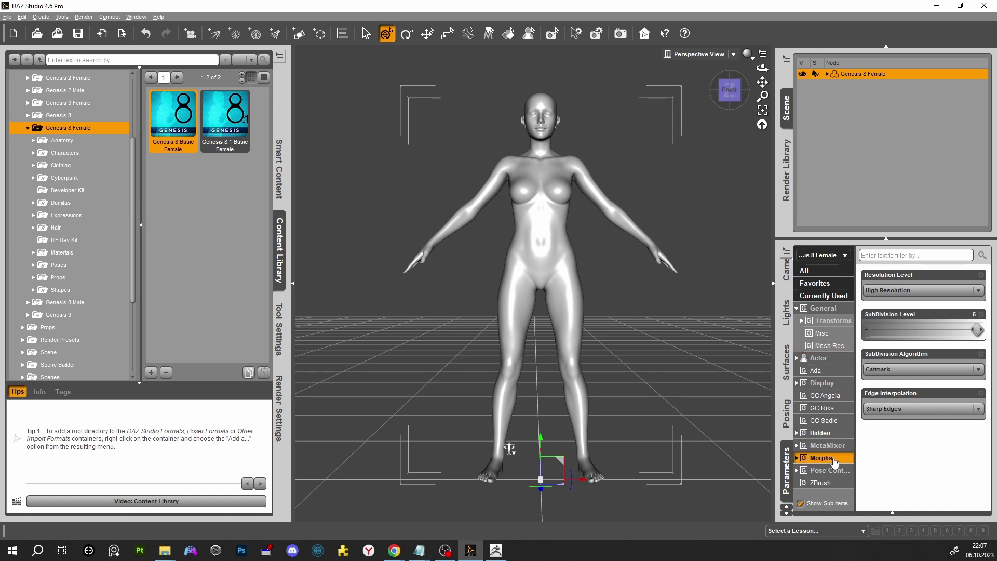
{"action": "left_click", "coordinate": [824, 483]}
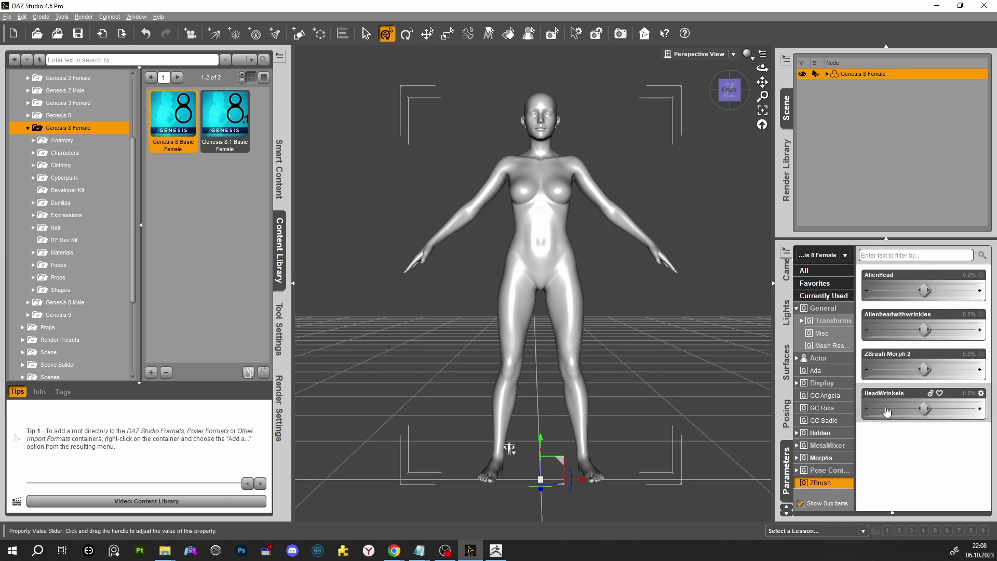
{"action": "left_click", "coordinate": [929, 409]}
{"action": "mouse_move", "coordinate": [929, 409]}
{"action": "left_mouse_down"}
{"action": "mouse_move", "coordinate": [944, 410]}
{"action": "mouse_move", "coordinate": [919, 410]}
{"action": "left_mouse_up"}
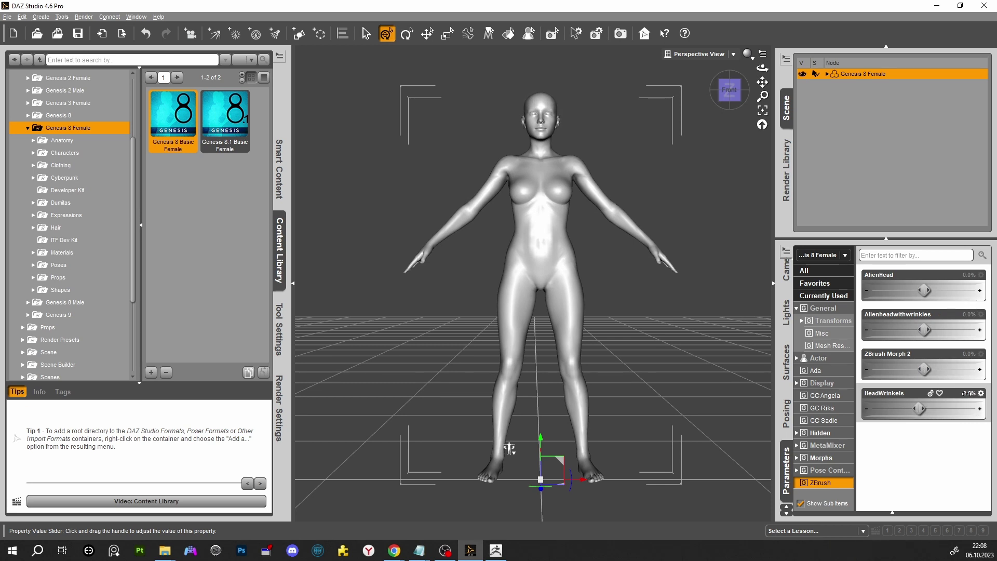
{"action": "left_click", "coordinate": [967, 395]}
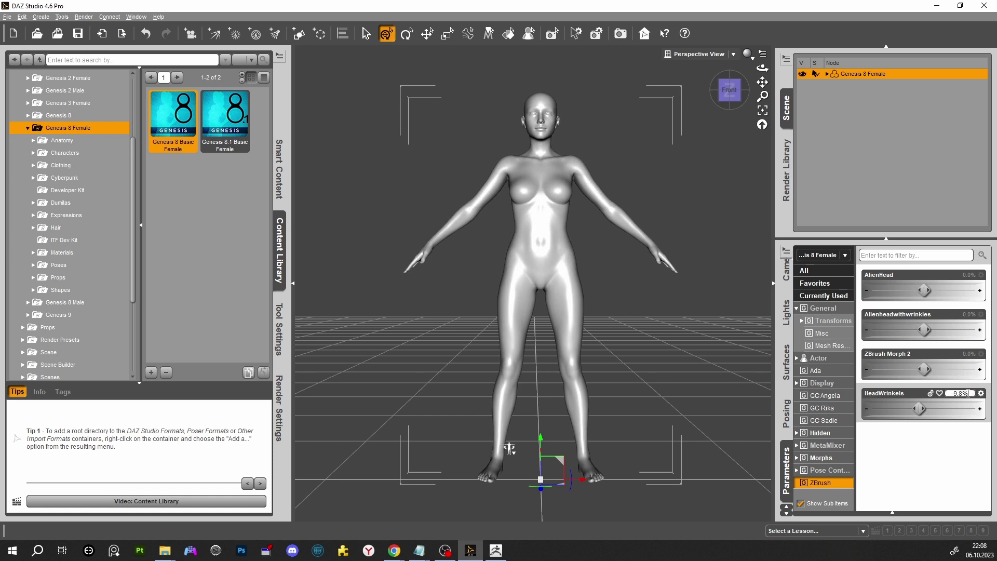
{"action": "type", "text": "0"}
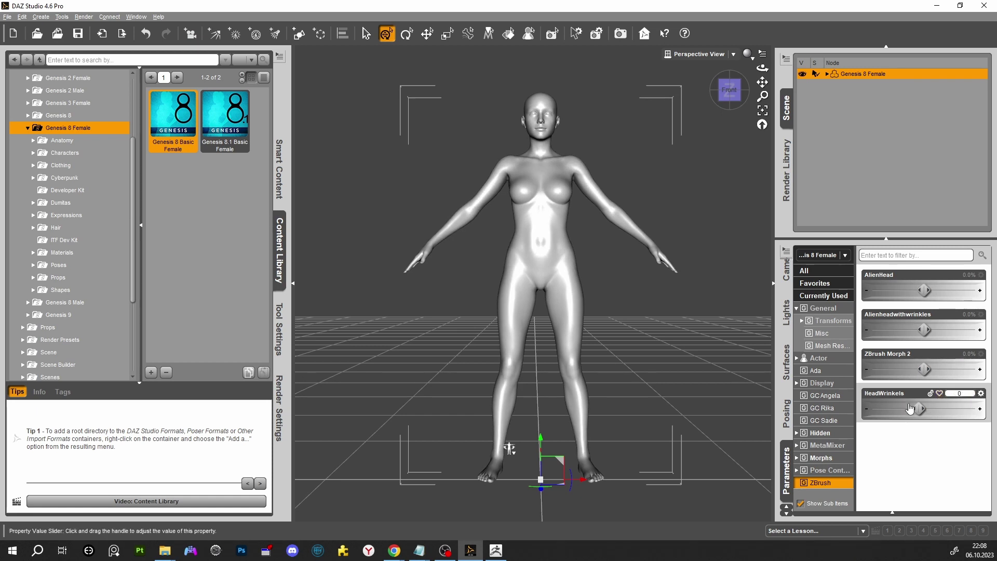
{"action": "key", "text": "Return"}
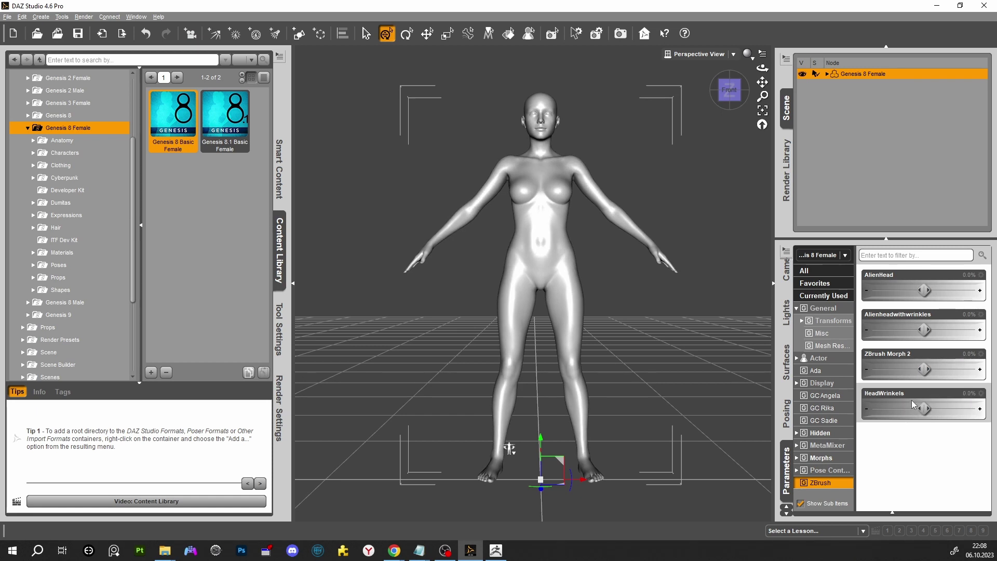
Start saving a morph support asset with the vendor name Dasein and the product name HeadWrinkle.
{"action": "left_click", "coordinate": [6, 17]}
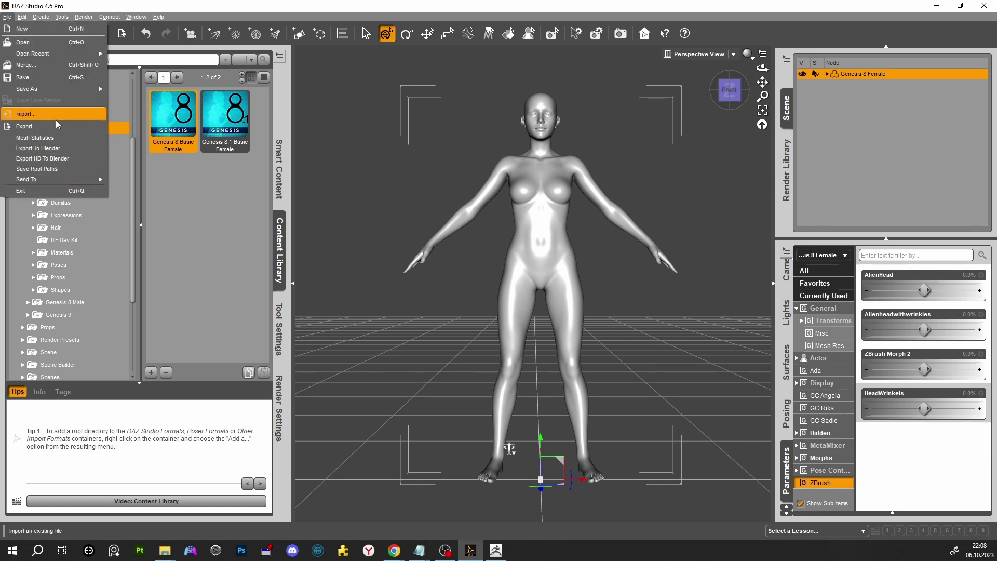
{"action": "mouse_move", "coordinate": [65, 89]}
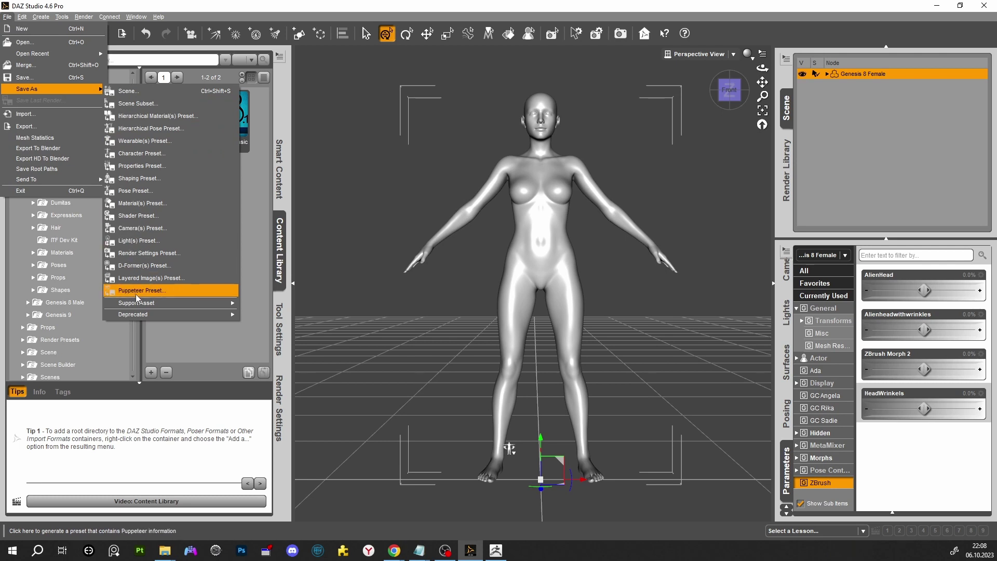
{"action": "mouse_move", "coordinate": [141, 303]}
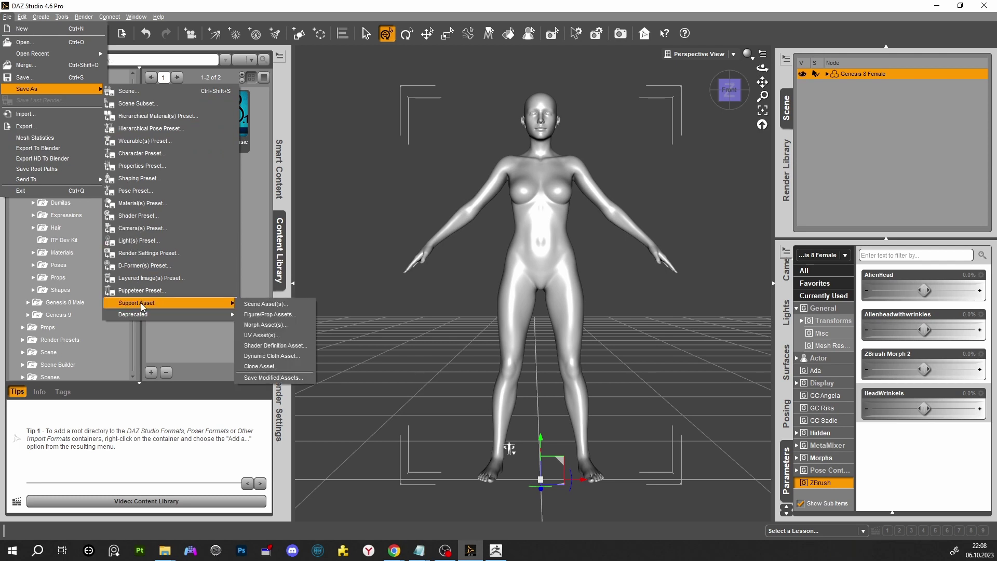
{"action": "left_click", "coordinate": [278, 325]}
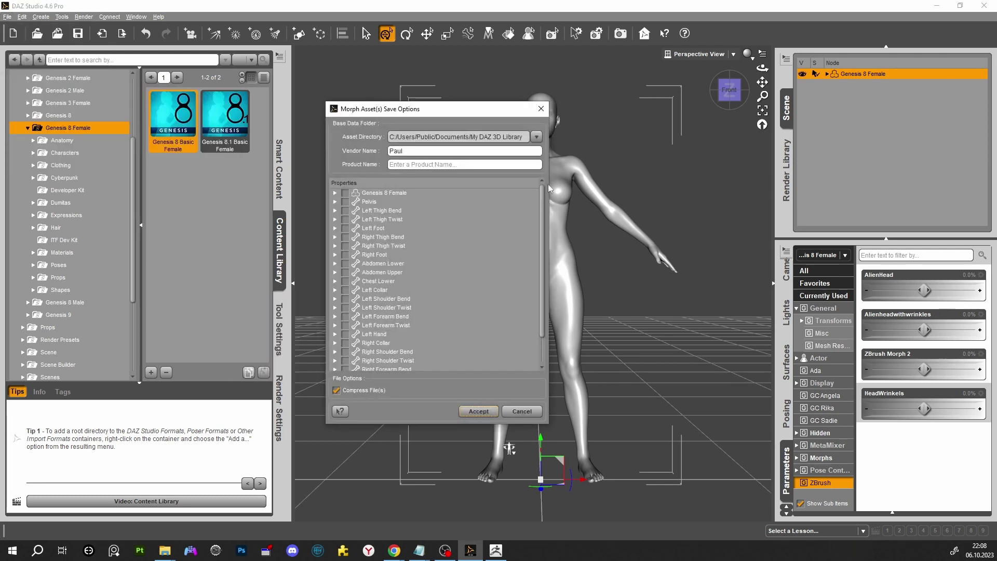
{"action": "left_click_drag", "start_coordinate": [421, 151], "coordinate": [322, 147]}
{"action": "type", "text": "Dasein"}
{"action": "left_click", "coordinate": [415, 165]}
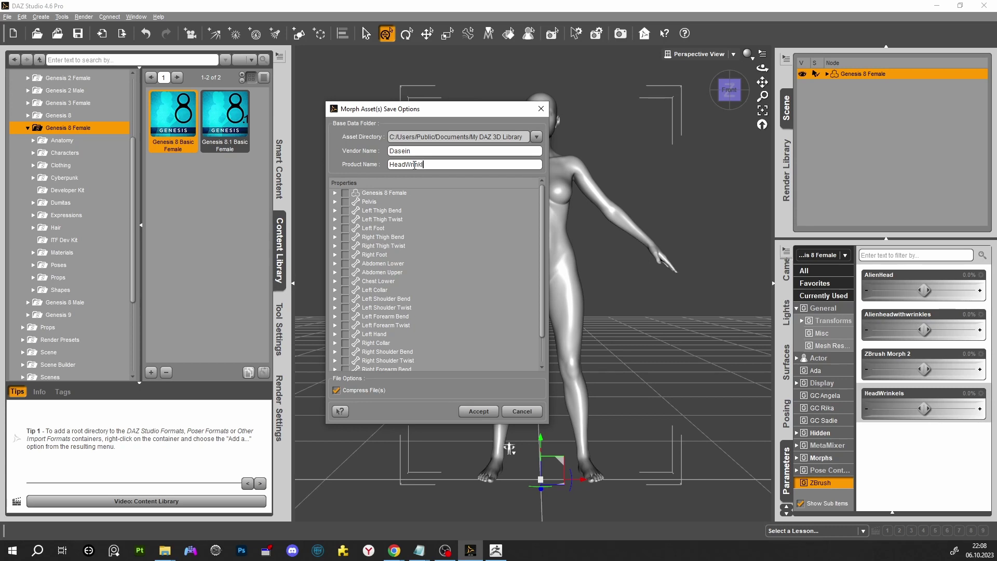
Include only the HeadWrinkels morph from Genesis 8 Female's ZBrush group and save the morph asset.
{"action": "left_click", "coordinate": [335, 193]}
{"action": "left_click", "coordinate": [346, 290]}
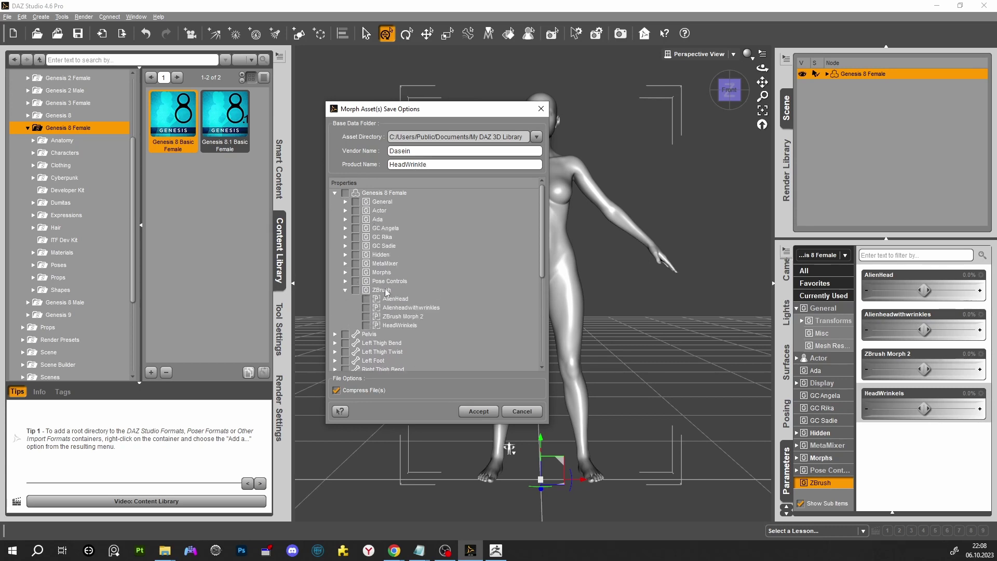
{"action": "left_click", "coordinate": [367, 325]}
{"action": "left_click", "coordinate": [478, 412]}
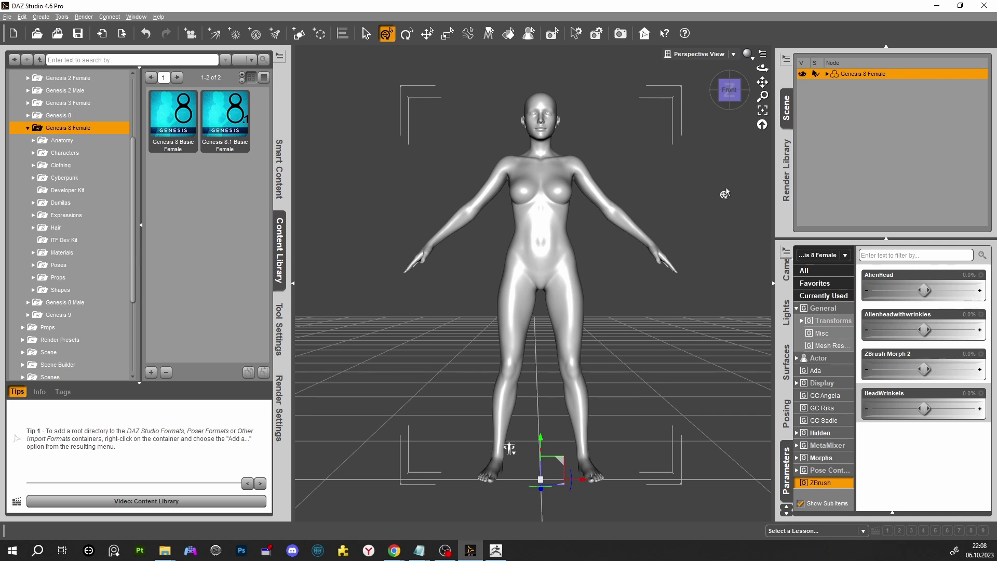
Close DAZ Studio 4.6 and ZBrush without saving the scene or the project.
{"action": "left_click", "coordinate": [984, 6]}
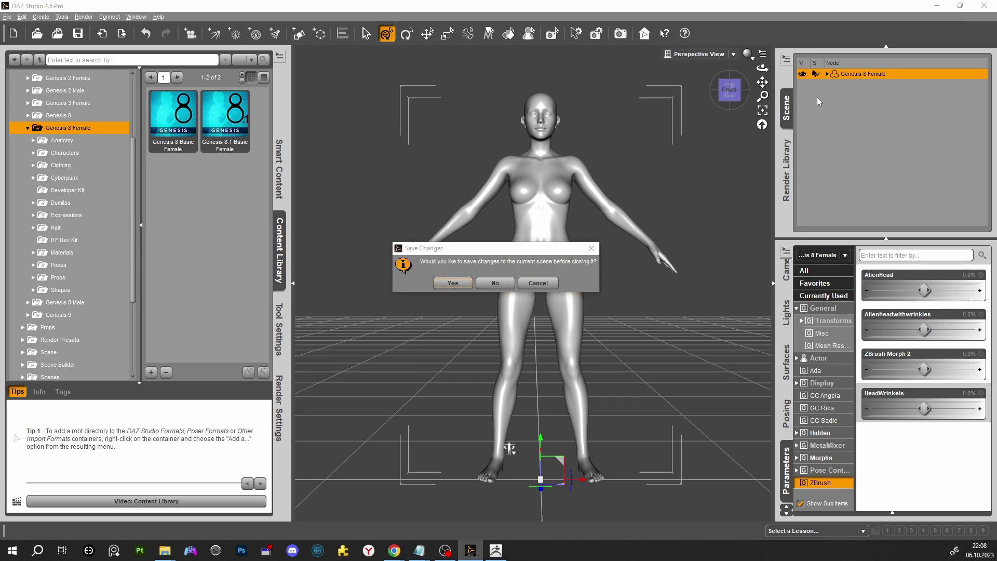
{"action": "left_click", "coordinate": [511, 282]}
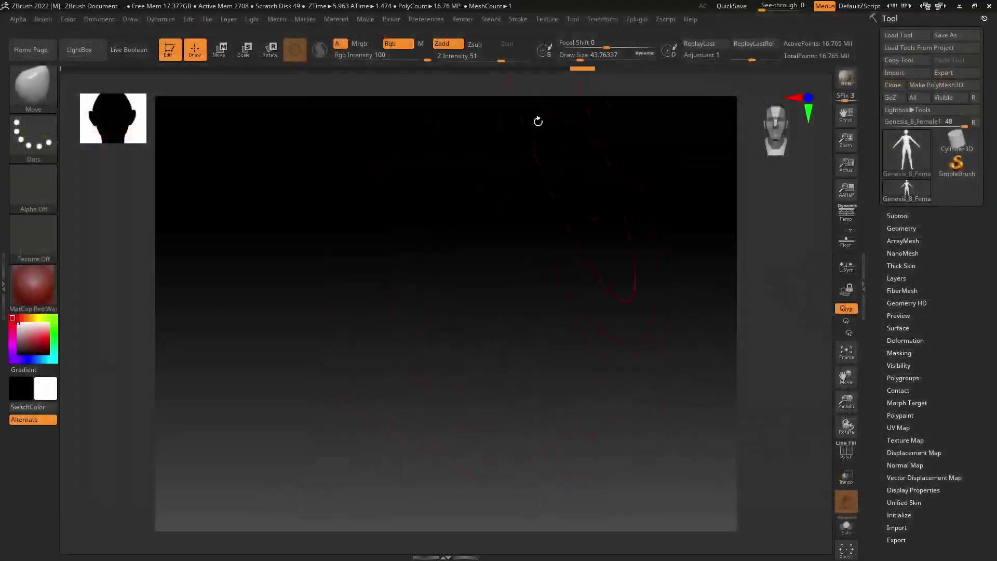
{"action": "left_click", "coordinate": [987, 7]}
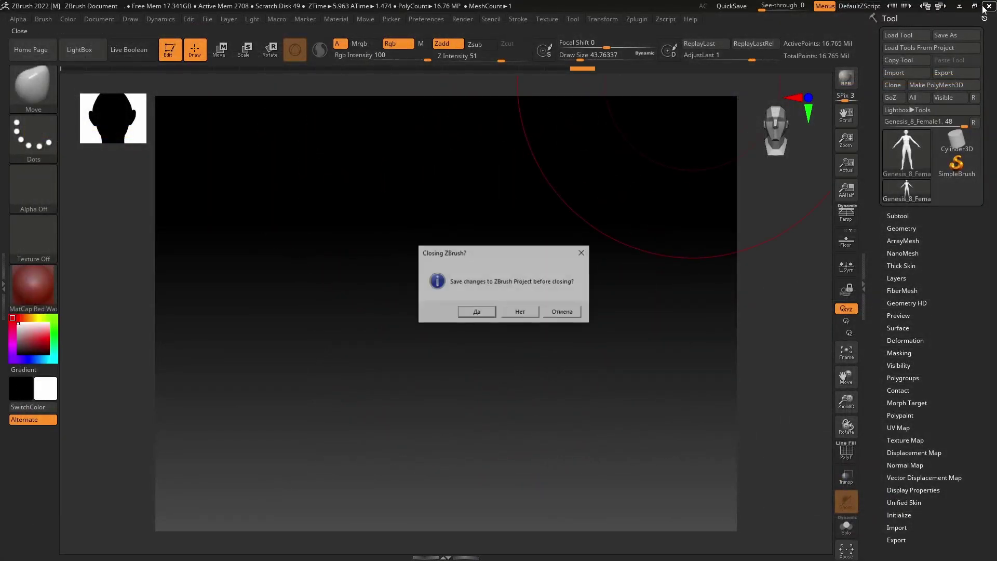
{"action": "left_click", "coordinate": [521, 314]}
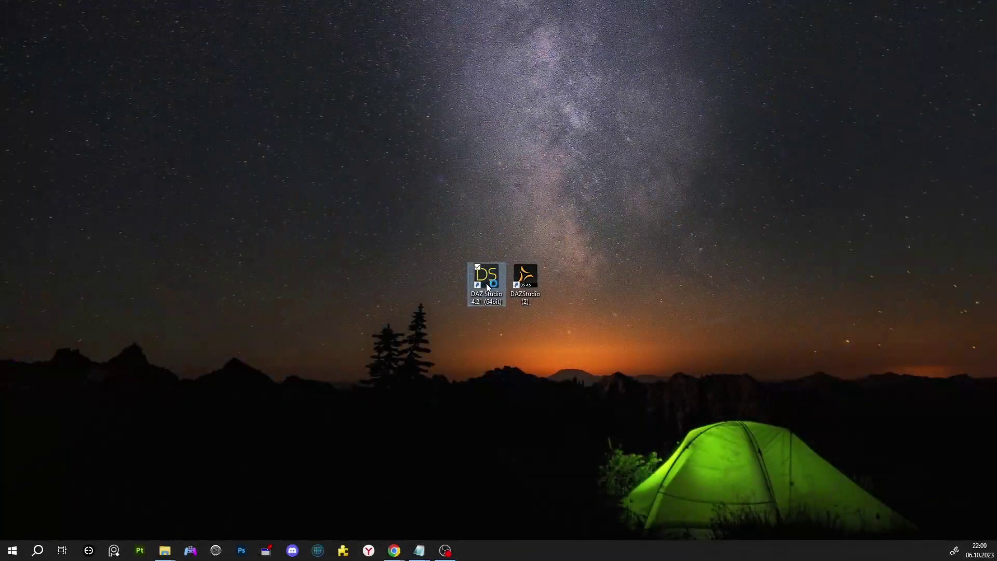
Launch DAZ Studio 4.21, load the Genesis 8 Basic Female figure and look at it from the front.
{"action": "double_click", "coordinate": [487, 287]}
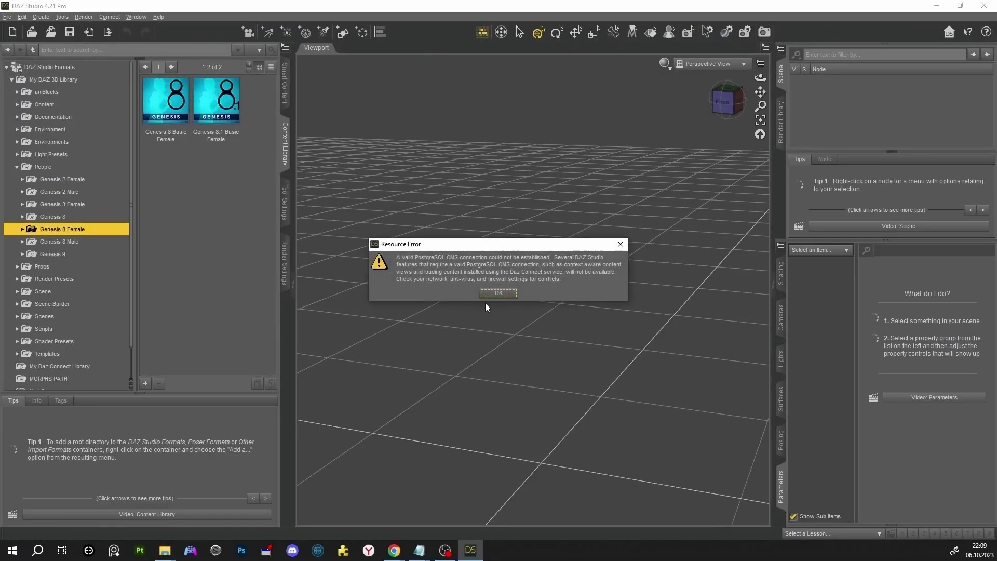
{"action": "left_click", "coordinate": [493, 293]}
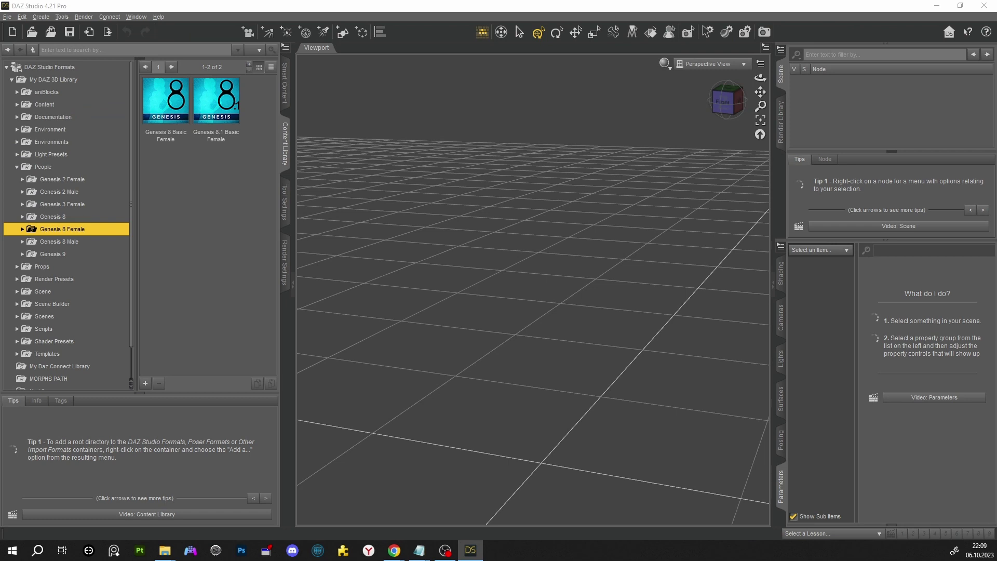
{"action": "double_click", "coordinate": [188, 104]}
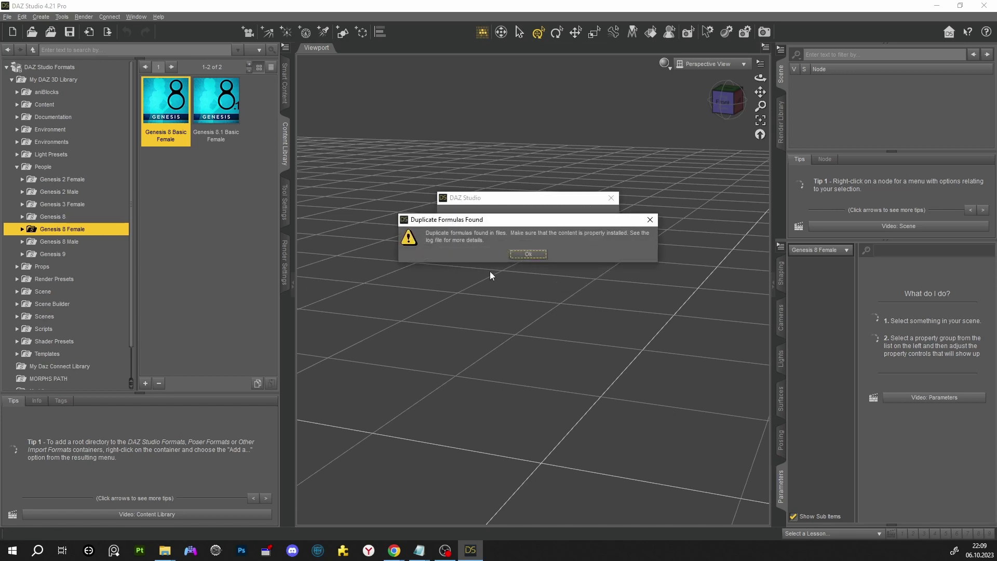
{"action": "left_click", "coordinate": [525, 254]}
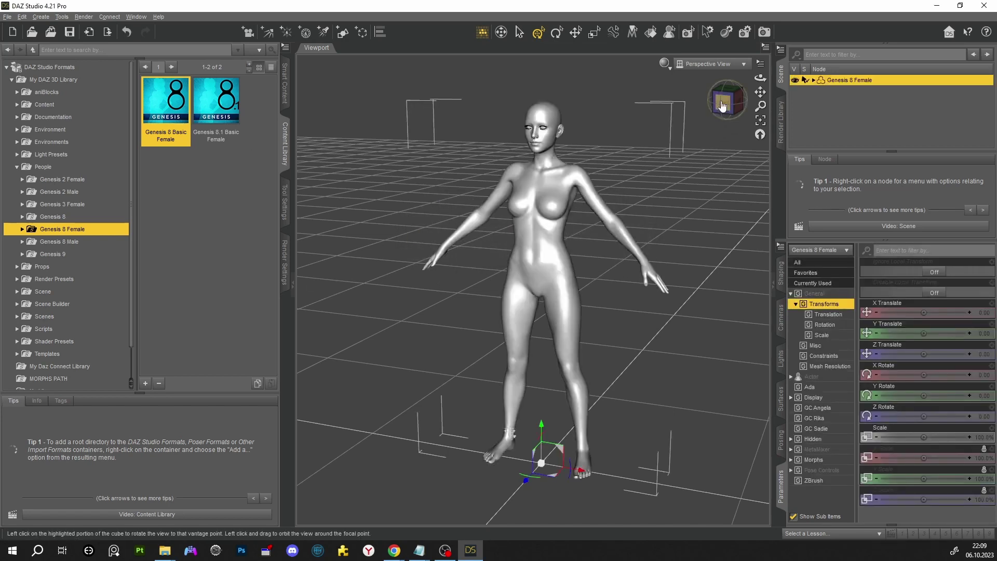
{"action": "left_click", "coordinate": [722, 105]}
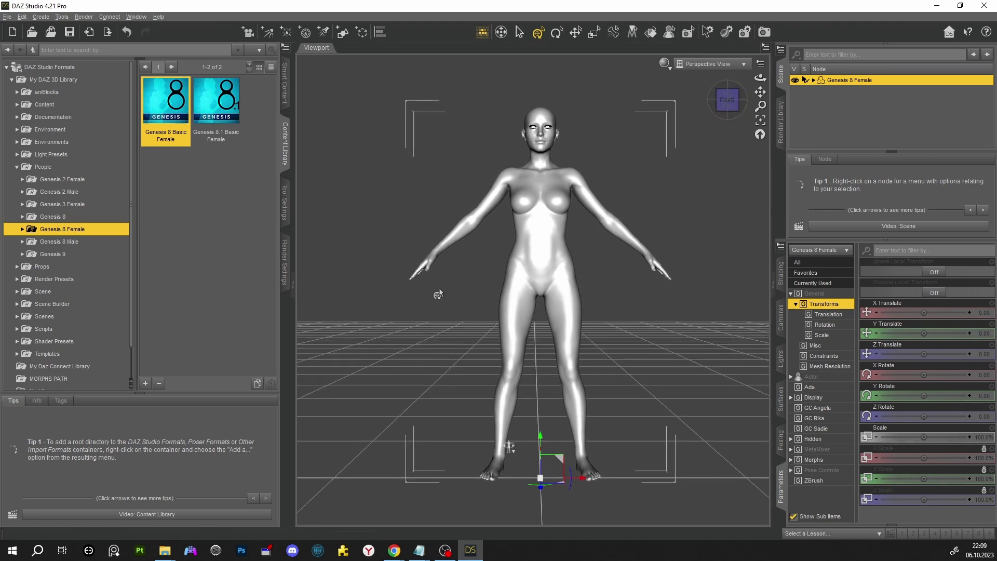
Expand the Genesis 8 Female folder in the content library and set the viewport's draw style to Texture Shaded.
{"action": "left_click", "coordinate": [22, 229]}
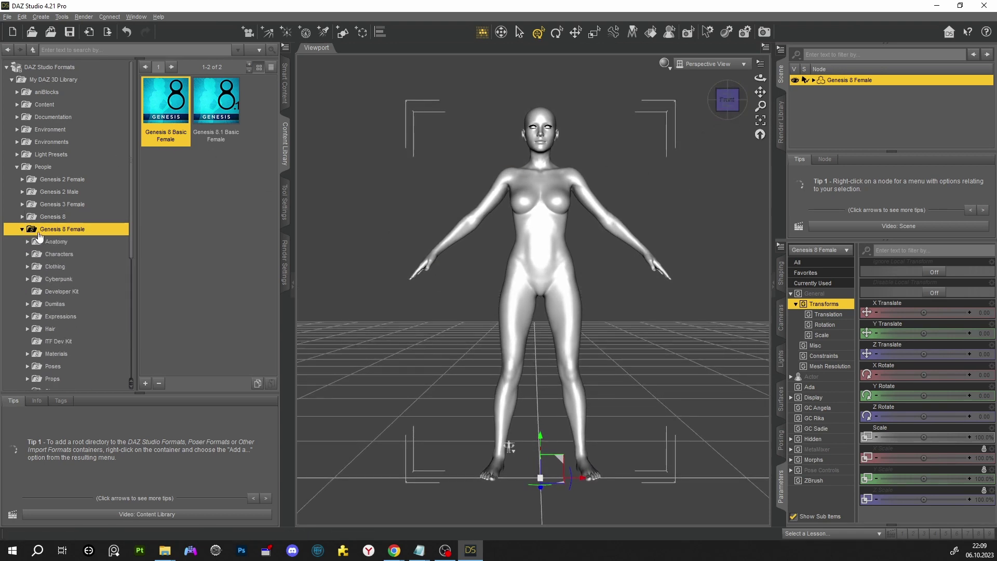
{"action": "scroll", "coordinate": [75, 249], "scroll_direction": "down", "scroll_amount": 3}
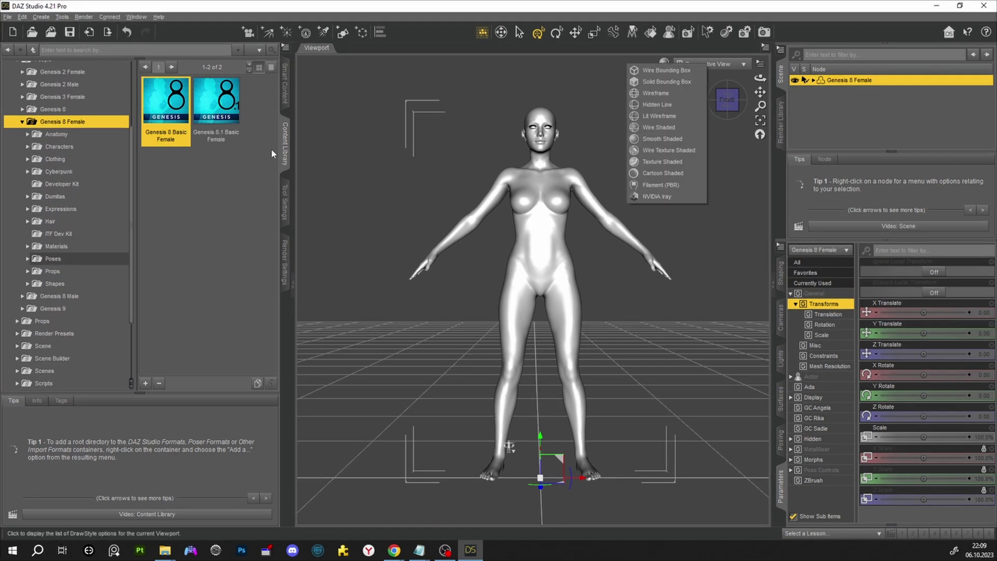
{"action": "left_click", "coordinate": [656, 161]}
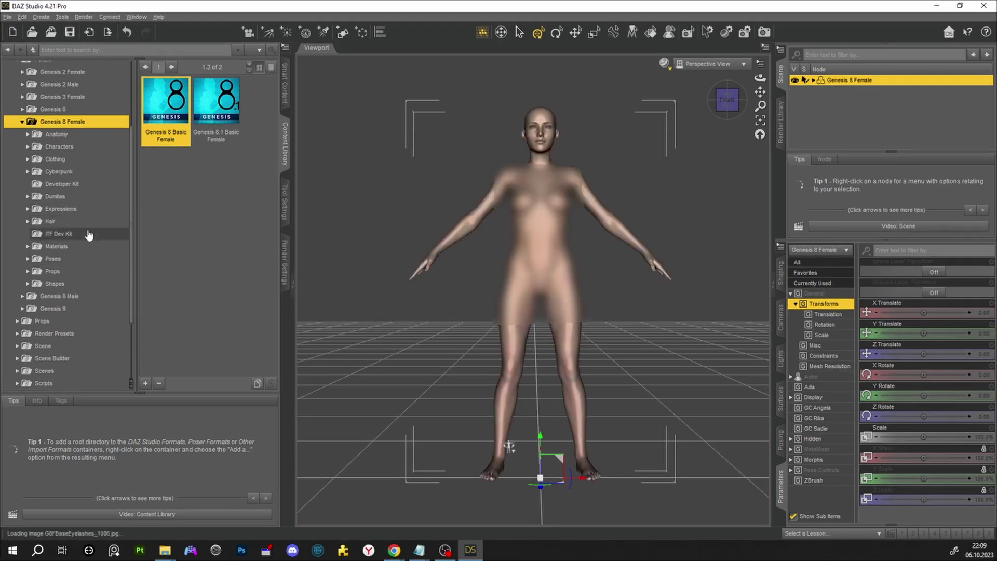
{"action": "left_click_drag", "start_coordinate": [727, 100], "coordinate": [725, 90]}
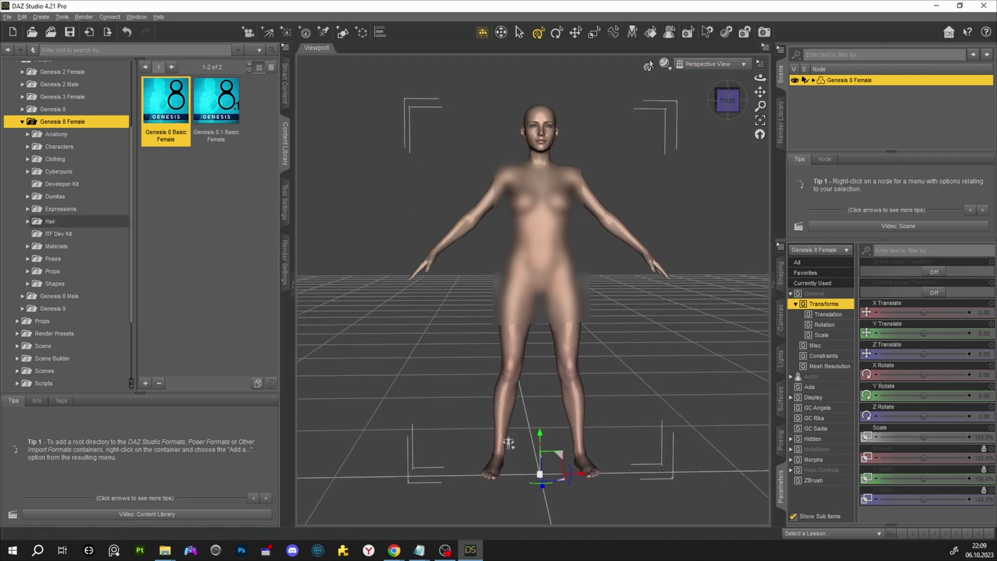
{"action": "left_click", "coordinate": [665, 63]}
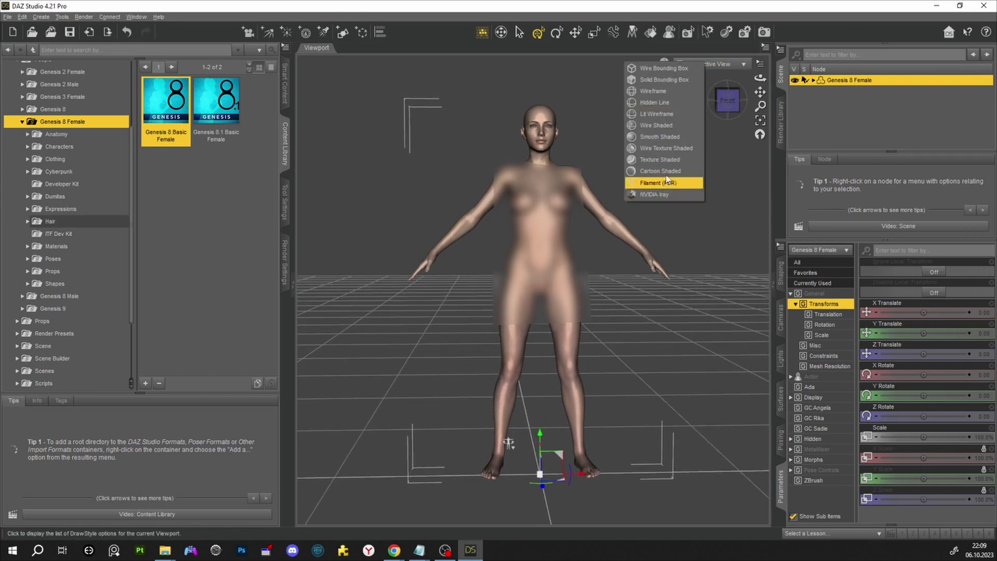
{"action": "left_click", "coordinate": [805, 135]}
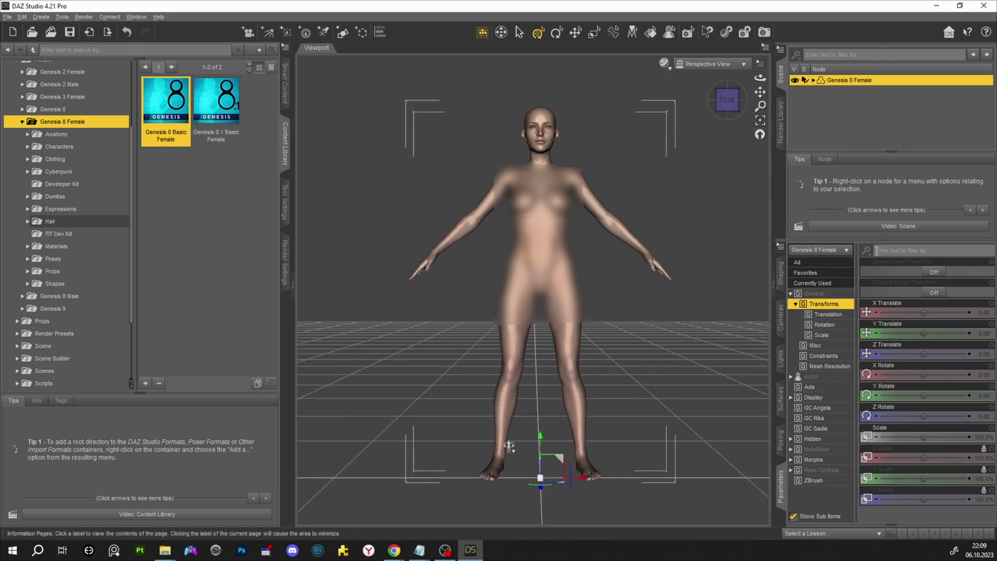
Check which morphs are listed in Genesis 8 Female's ZBrush parameter group.
{"action": "left_click", "coordinate": [791, 470]}
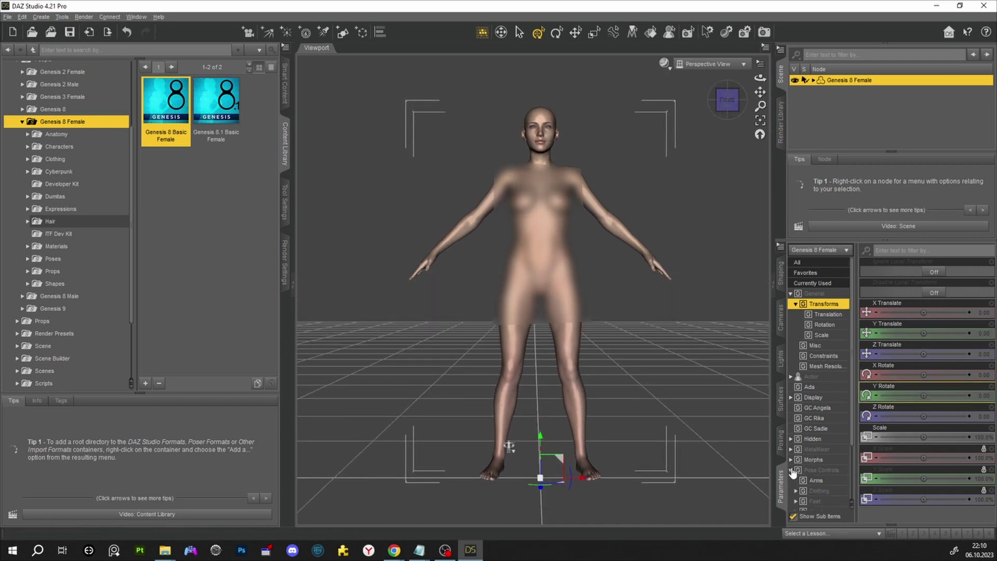
{"action": "scroll", "coordinate": [832, 489], "scroll_direction": "down", "scroll_amount": 3}
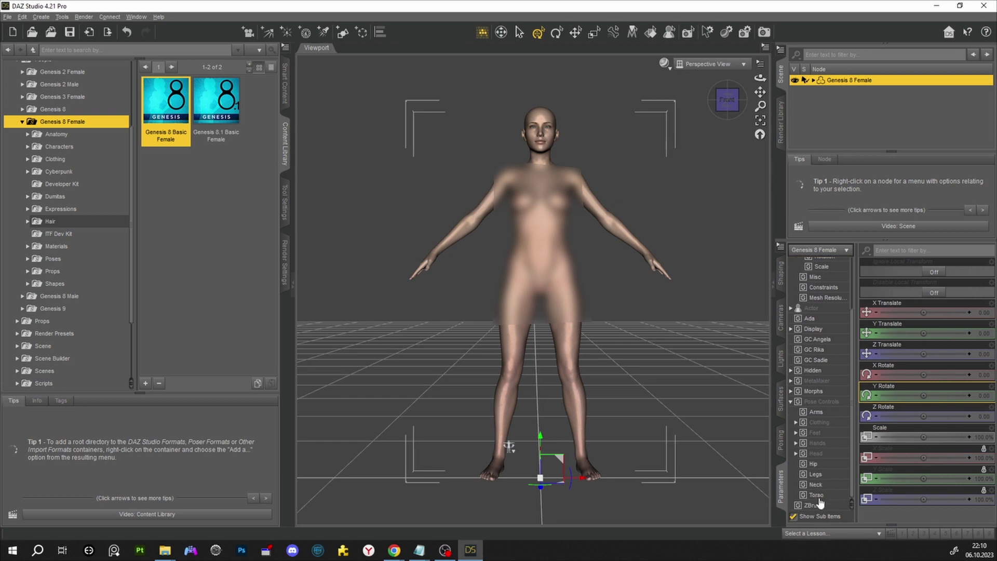
{"action": "left_click", "coordinate": [820, 504]}
{"action": "scroll", "coordinate": [826, 329], "scroll_direction": "up", "scroll_amount": 3}
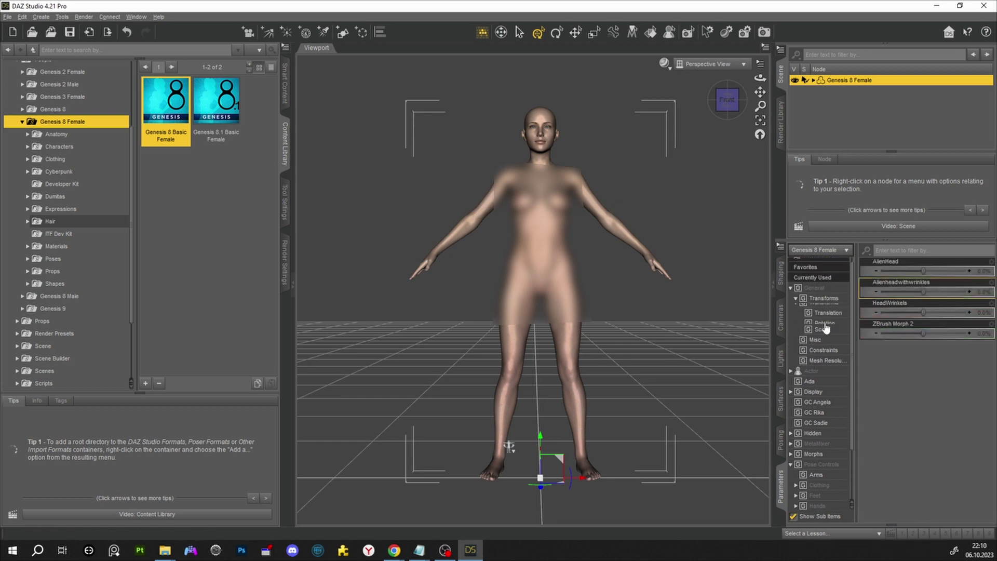
In Genesis 8 Female's mesh resolution parameters, raise the SubDivision Level's maximum to 5 and set the level to 5.
{"action": "left_click", "coordinate": [823, 366]}
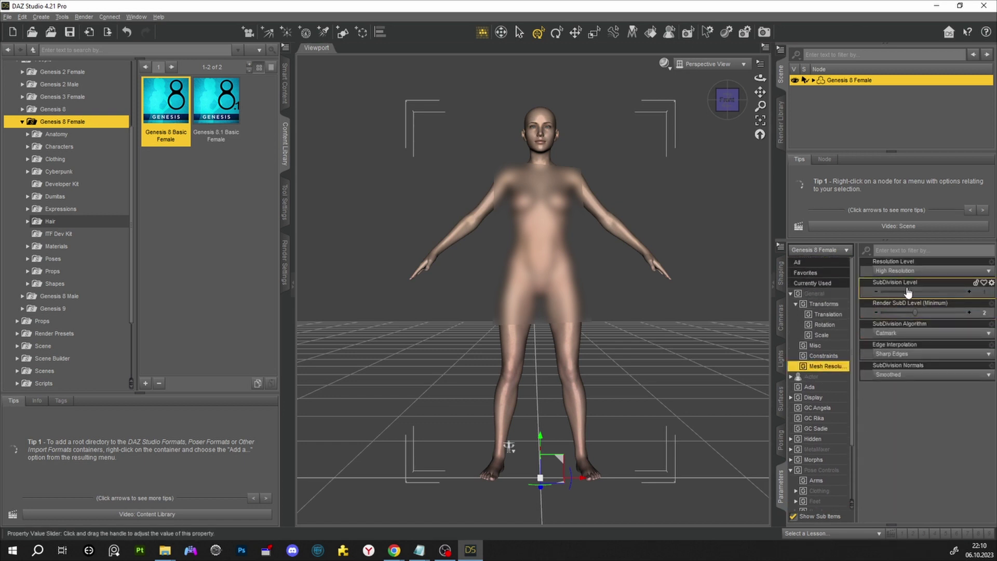
{"action": "left_click_drag", "start_coordinate": [948, 298], "coordinate": [981, 293]}
{"action": "left_click", "coordinate": [992, 283]}
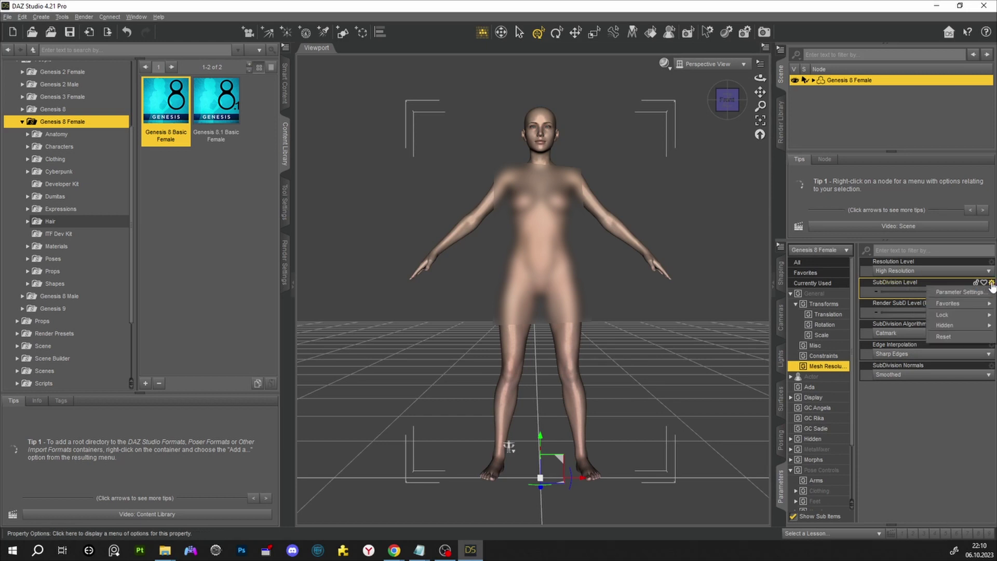
{"action": "left_click", "coordinate": [962, 289]}
{"action": "left_click", "coordinate": [597, 296]}
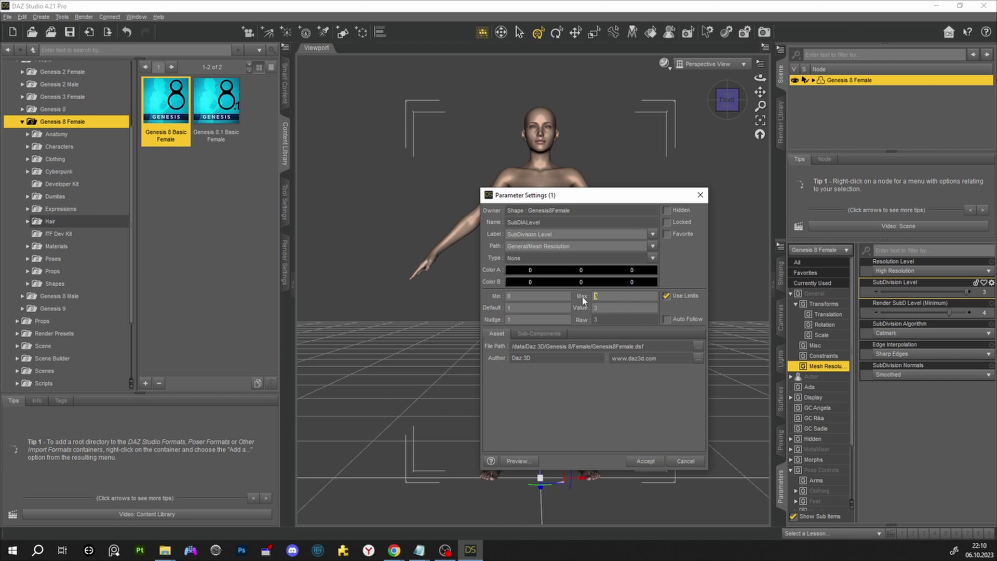
{"action": "left_click", "coordinate": [649, 460]}
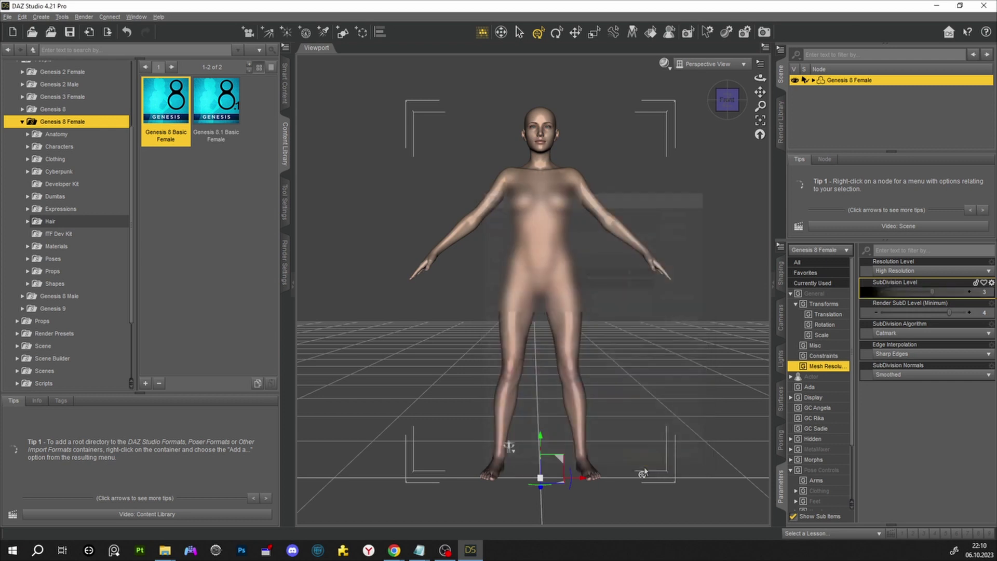
{"action": "left_click_drag", "start_coordinate": [948, 292], "coordinate": [957, 292]}
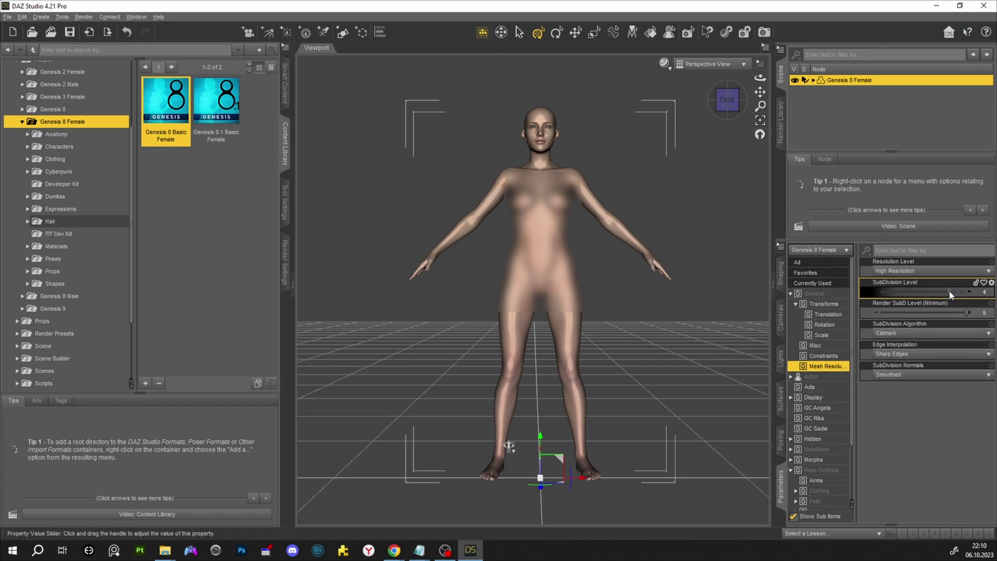
{"action": "left_click_drag", "start_coordinate": [949, 289], "coordinate": [967, 290]}
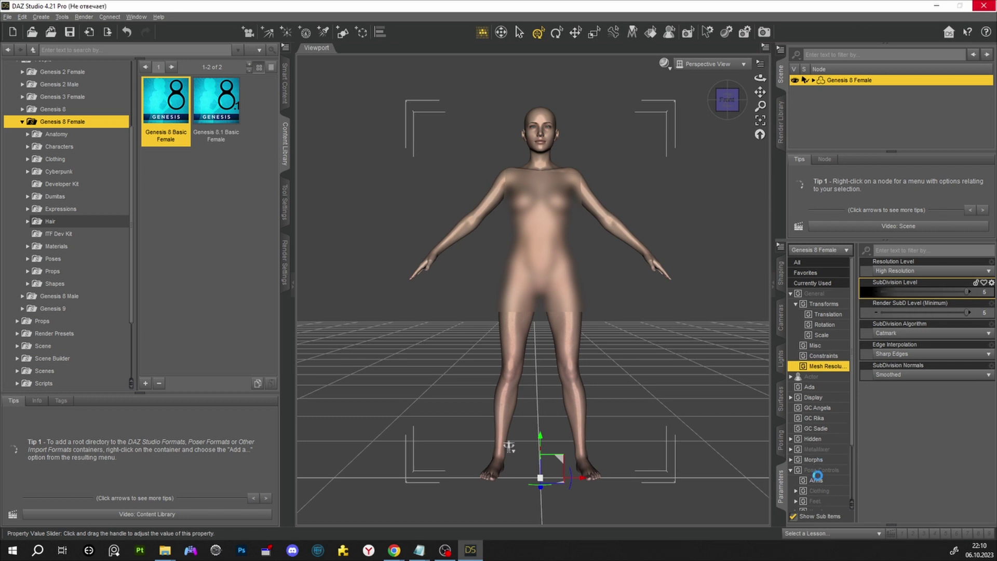
Set the HeadWrinkels morph in Genesis 8 Female's ZBrush group to 100%.
{"action": "scroll", "coordinate": [819, 481], "scroll_direction": "down", "scroll_amount": 2}
{"action": "left_click", "coordinate": [814, 506]}
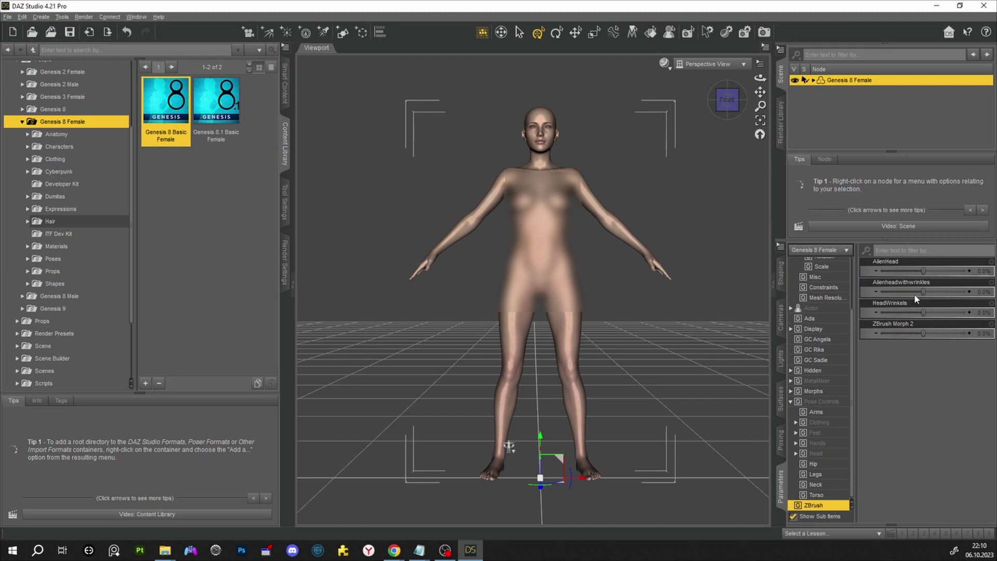
{"action": "left_click_drag", "start_coordinate": [924, 313], "coordinate": [969, 313]}
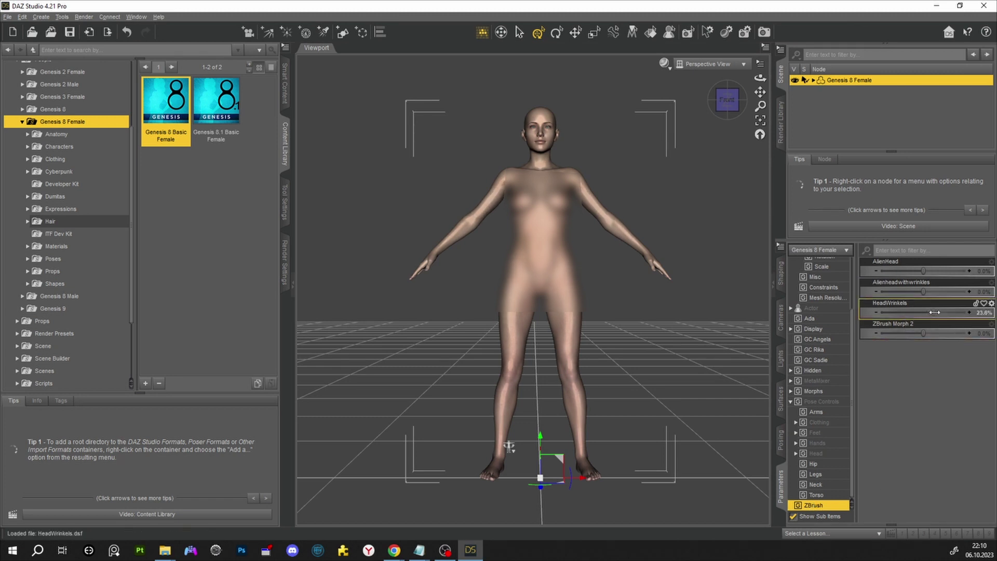
Examine the sculpted wrinkles on the figure's forehead and cheeks close up from the front.
{"action": "scroll", "coordinate": [676, 123], "scroll_direction": "down", "scroll_amount": 3}
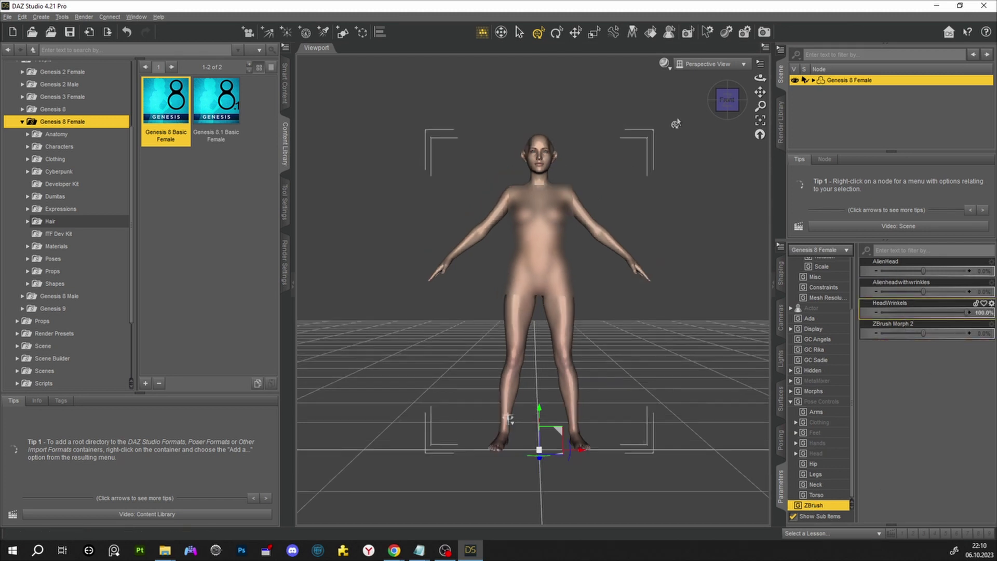
{"action": "scroll", "coordinate": [588, 210], "scroll_direction": "up", "scroll_amount": 5}
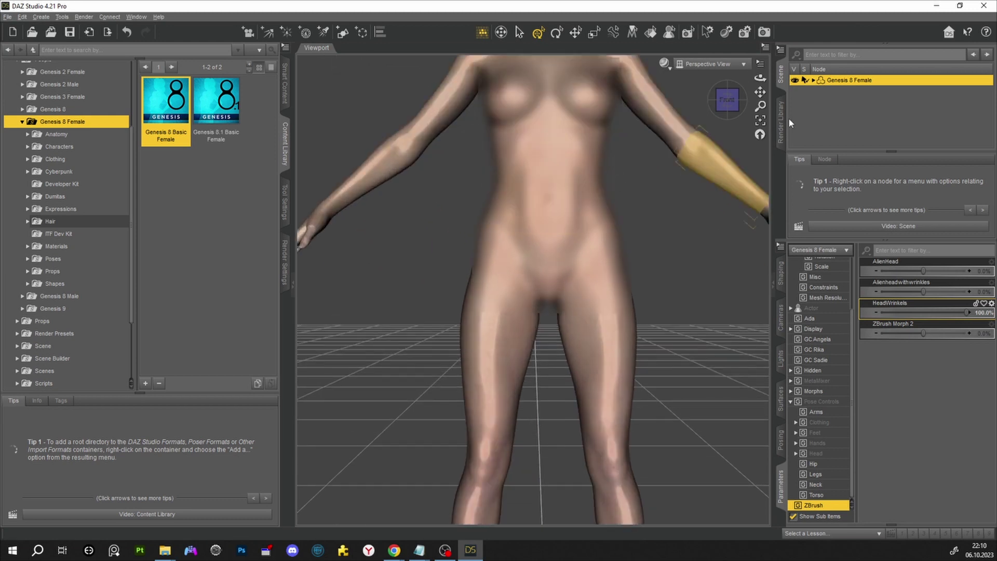
{"action": "left_click_drag", "start_coordinate": [762, 92], "coordinate": [762, 161]}
{"action": "scroll", "coordinate": [590, 317], "scroll_direction": "up", "scroll_amount": 5}
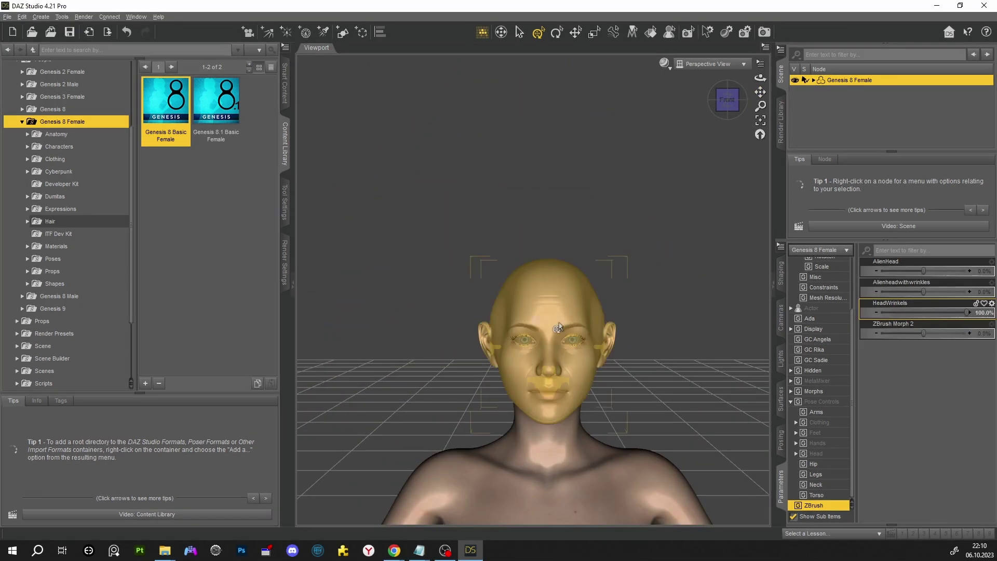
{"action": "scroll", "coordinate": [591, 317], "scroll_direction": "up", "scroll_amount": 6}
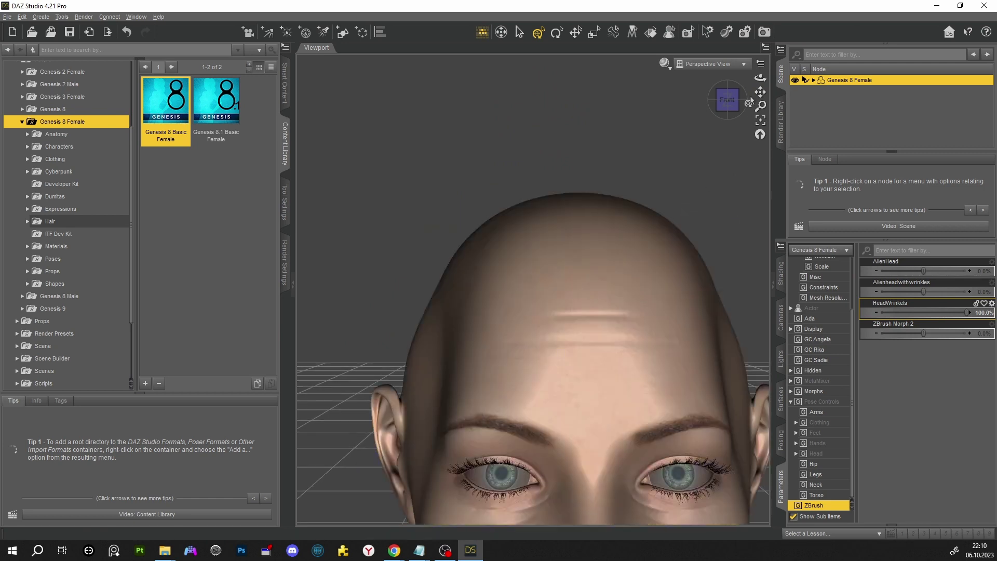
{"action": "mouse_move", "coordinate": [761, 92]}
{"action": "left_mouse_down"}
{"action": "mouse_move", "coordinate": [761, 52]}
{"action": "mouse_move", "coordinate": [761, 92]}
{"action": "mouse_move", "coordinate": [761, 81]}
{"action": "left_mouse_up"}
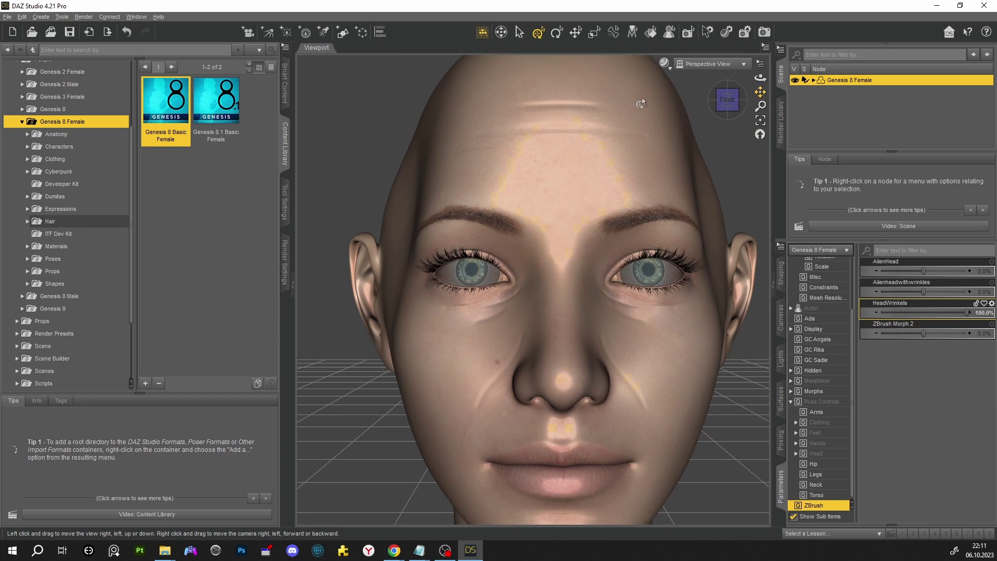
Preview the face in the NVIDIA Iray draw style and return the viewport to Texture Shaded.
{"action": "left_click", "coordinate": [666, 63]}
{"action": "left_click", "coordinate": [655, 191]}
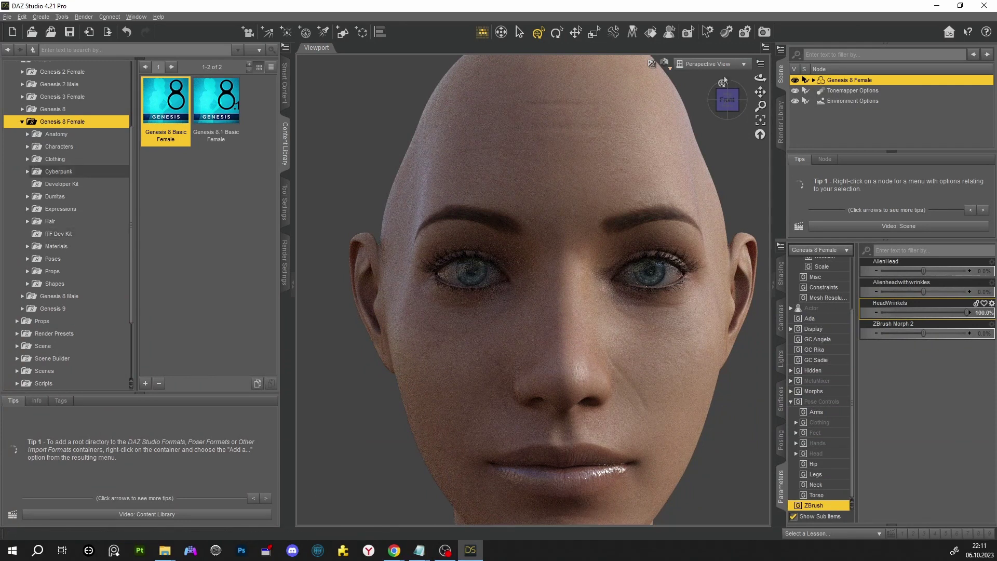
{"action": "left_click", "coordinate": [665, 63]}
{"action": "left_click", "coordinate": [659, 158]}
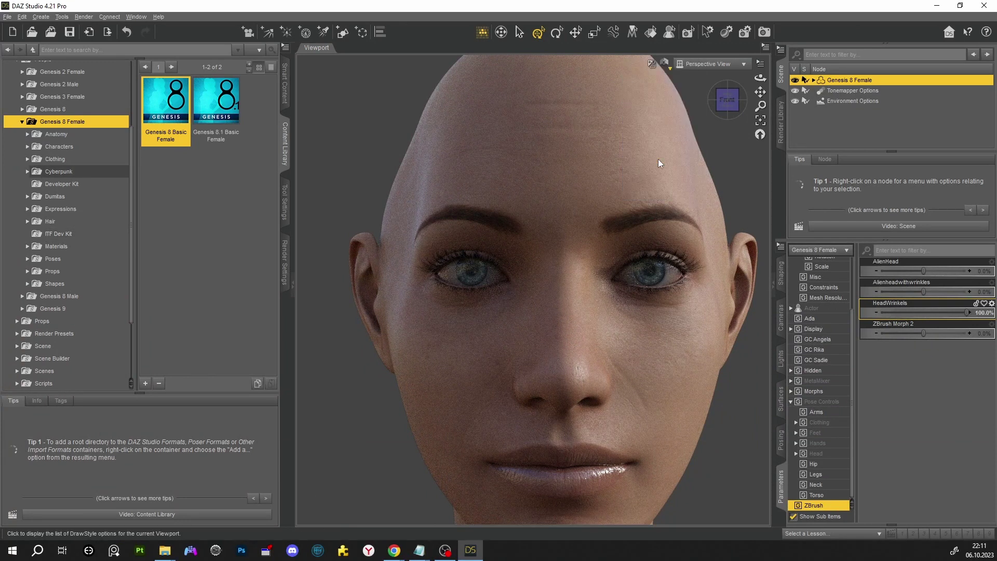
Load the Gl'Amour Ring Light With Controller from the Gl'Amour Ring Lighting light presets into the scene.
{"action": "scroll", "coordinate": [36, 164], "scroll_direction": "up", "scroll_amount": 3}
{"action": "left_click", "coordinate": [39, 155]}
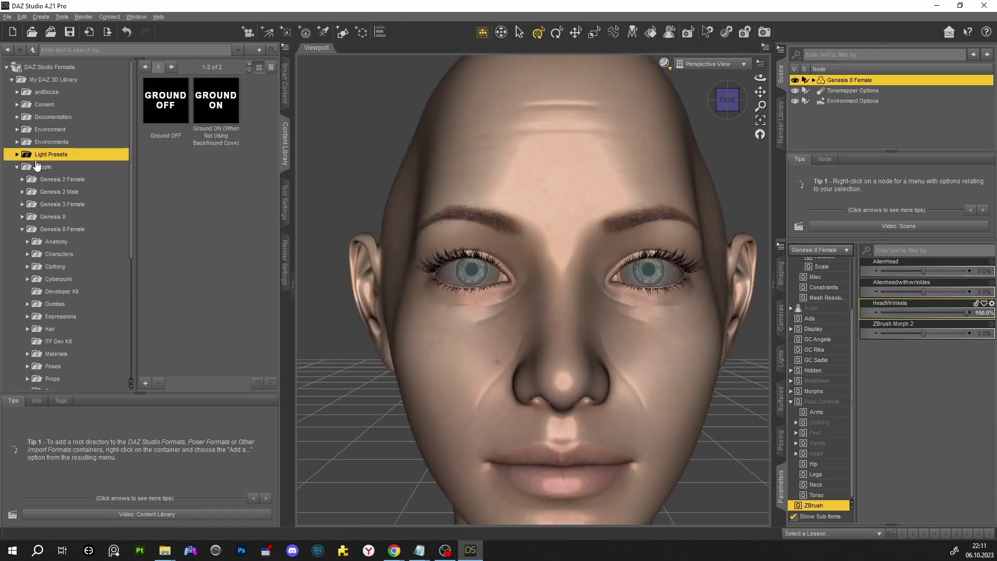
{"action": "left_click", "coordinate": [18, 154]}
{"action": "left_click", "coordinate": [56, 217]}
{"action": "left_click", "coordinate": [62, 192]}
{"action": "left_click", "coordinate": [23, 191]}
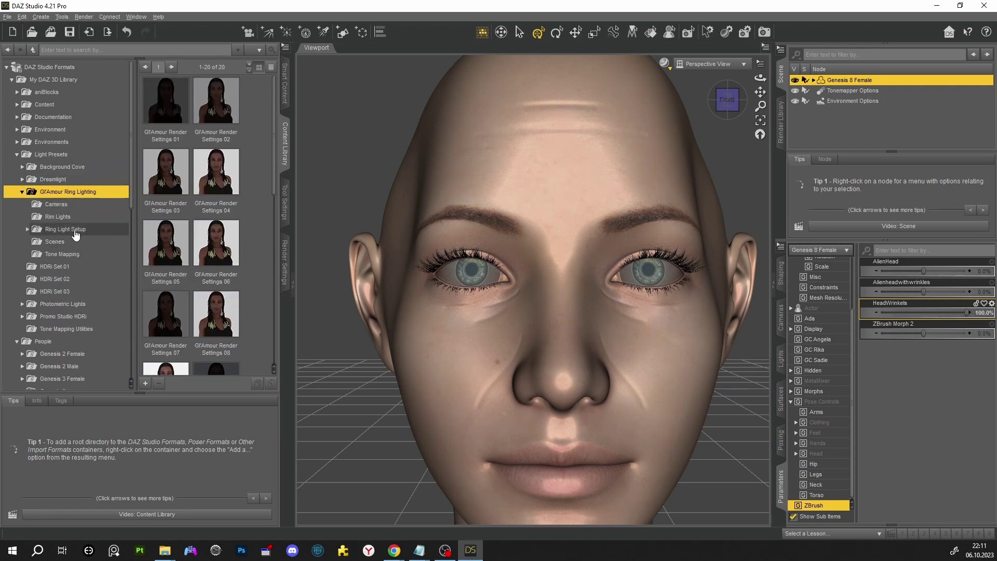
{"action": "left_click", "coordinate": [65, 229]}
{"action": "left_click", "coordinate": [179, 182]}
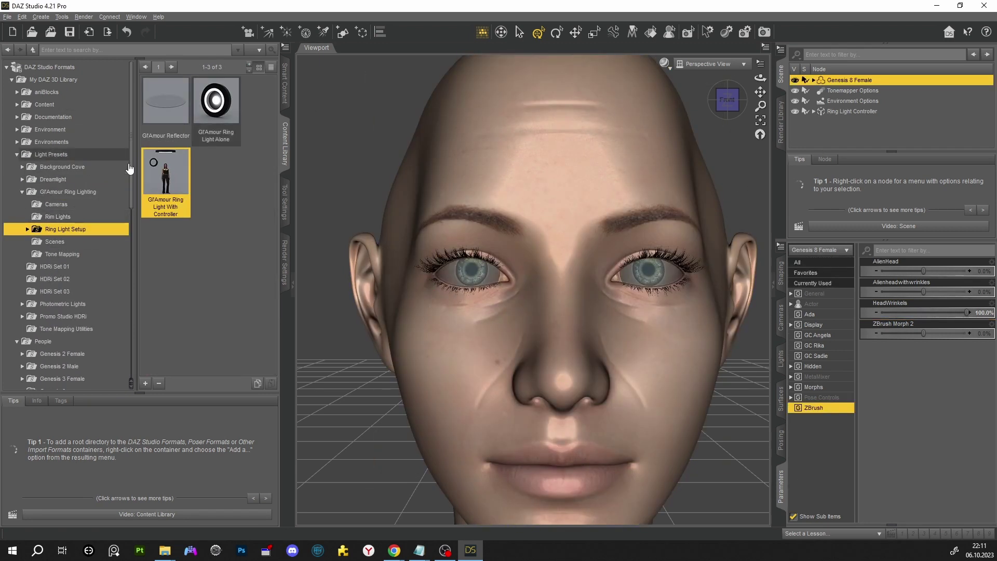
Browse the Gl'Amour Ring Lighting subfolders and apply the Gl'Amour Burn Highlights 0.2 tone mapping preset.
{"action": "left_click", "coordinate": [56, 205]}
{"action": "left_click", "coordinate": [54, 241]}
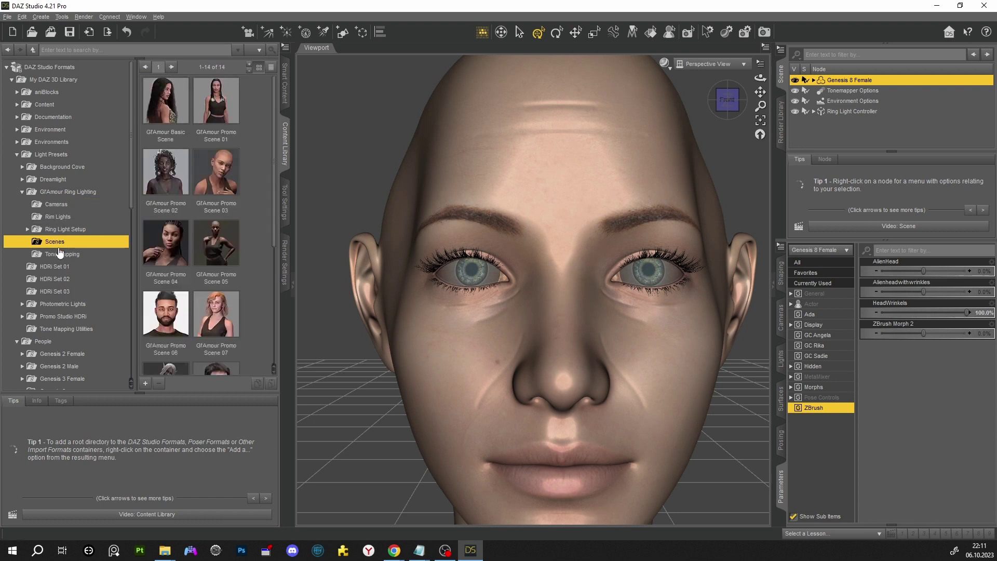
{"action": "left_click", "coordinate": [62, 254]}
{"action": "left_click", "coordinate": [166, 171]}
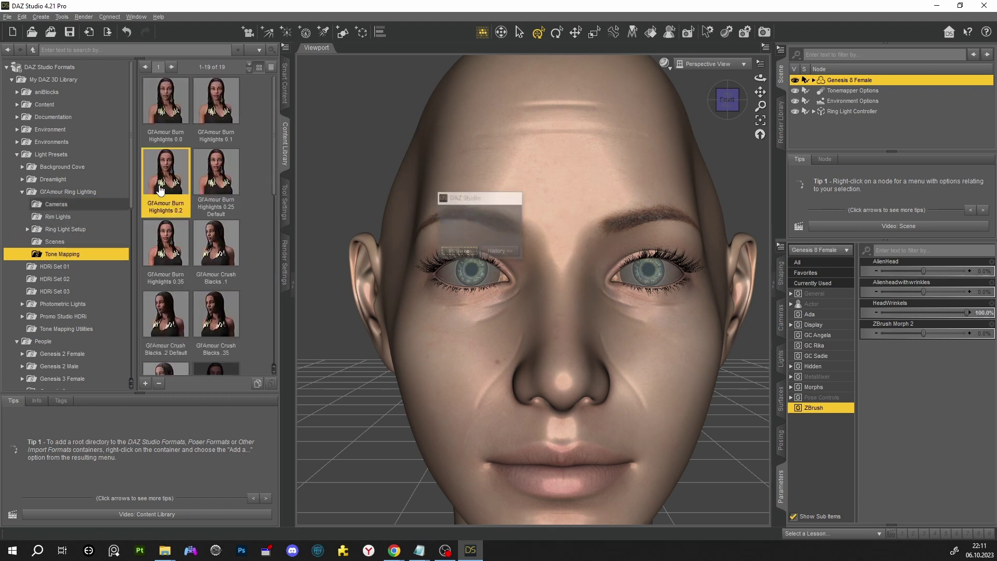
{"action": "left_click", "coordinate": [57, 217]}
{"action": "left_click", "coordinate": [54, 241]}
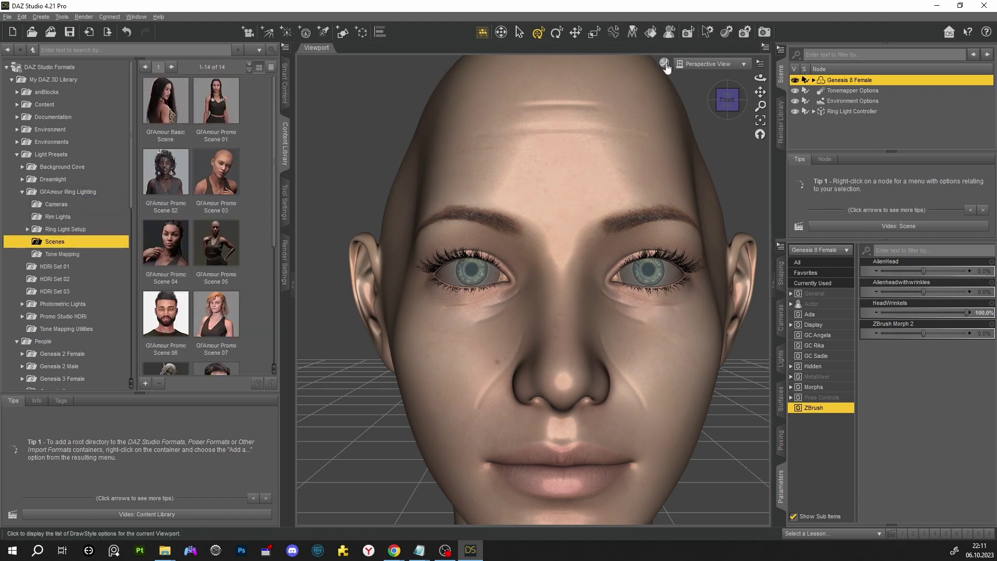
With the viewport in NVIDIA Iray, try the Gl'Amour Render Settings 18 preset and replace it with Gl'Amour Render Settings 17.
{"action": "left_click", "coordinate": [58, 254]}
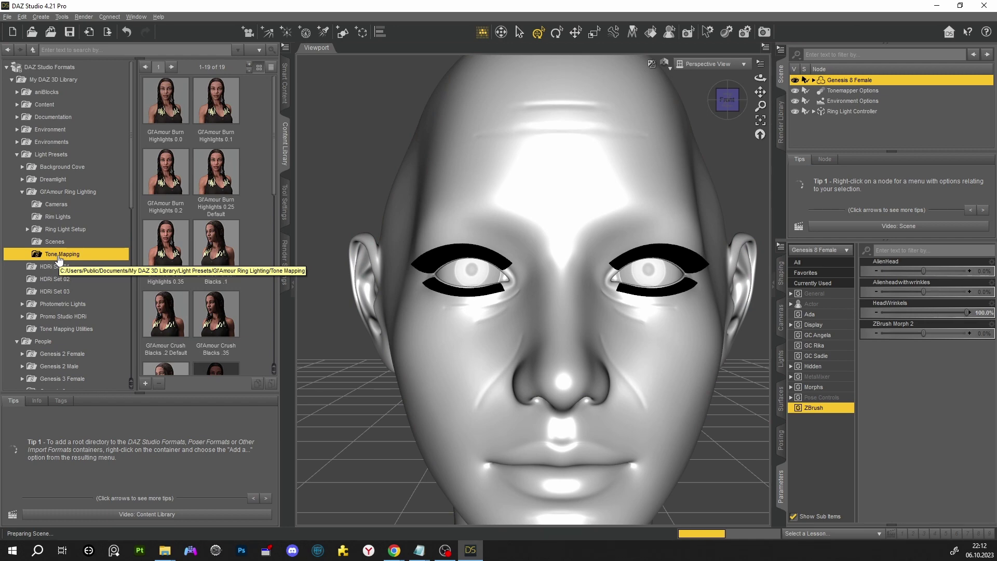
{"action": "left_click", "coordinate": [58, 242]}
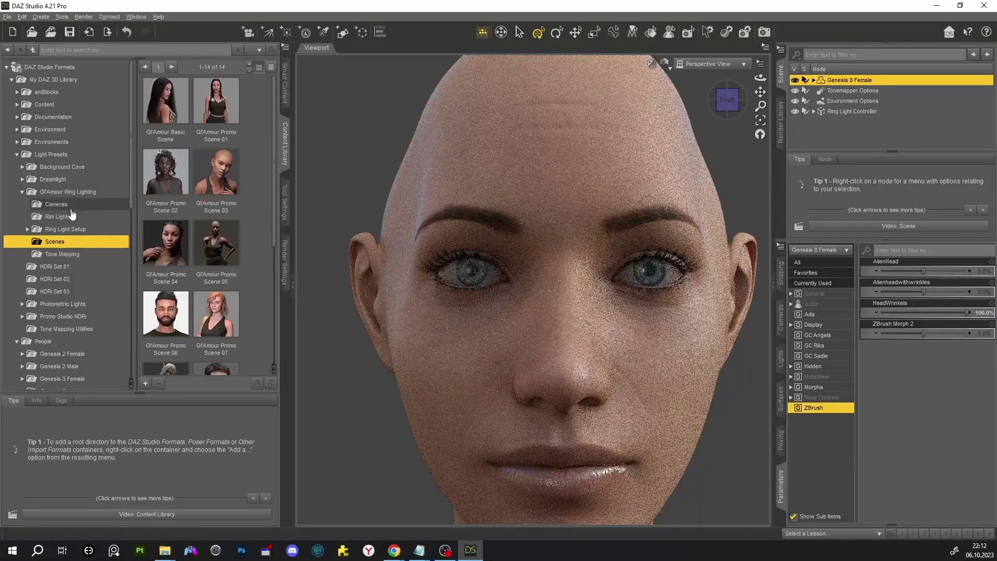
{"action": "left_click", "coordinate": [72, 210]}
{"action": "left_click", "coordinate": [67, 192]}
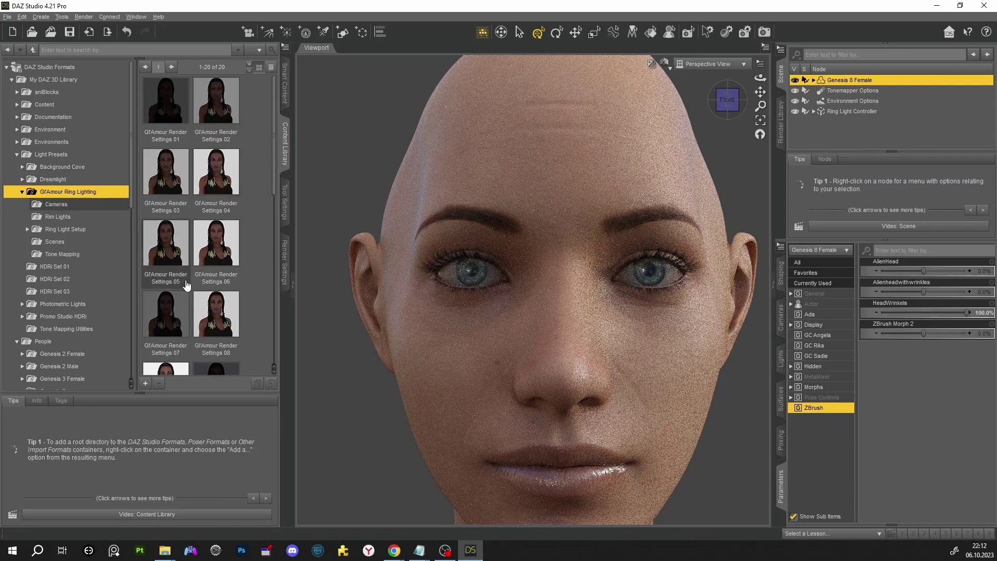
{"action": "scroll", "coordinate": [187, 285], "scroll_direction": "down", "scroll_amount": 6}
{"action": "double_click", "coordinate": [216, 257]}
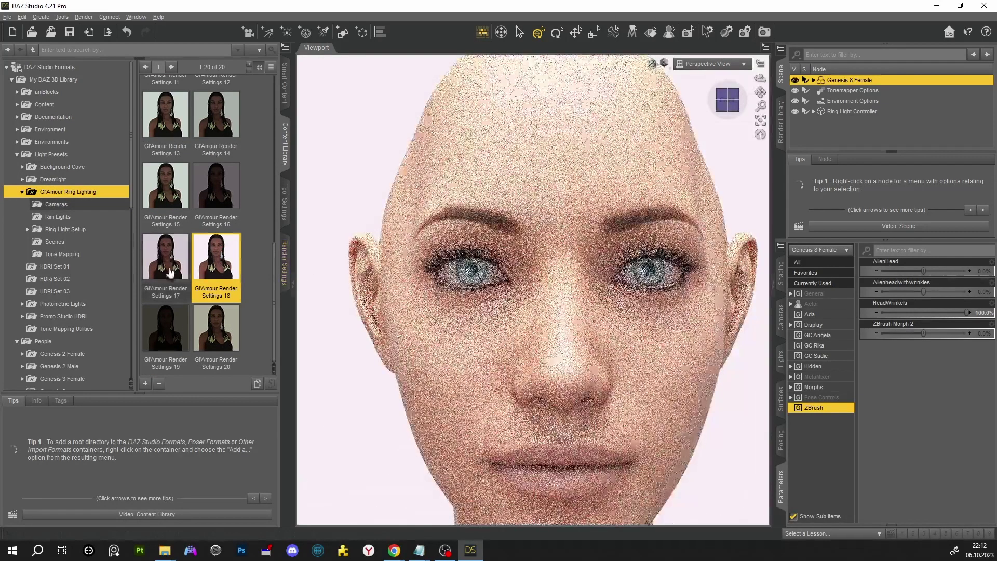
{"action": "double_click", "coordinate": [170, 274]}
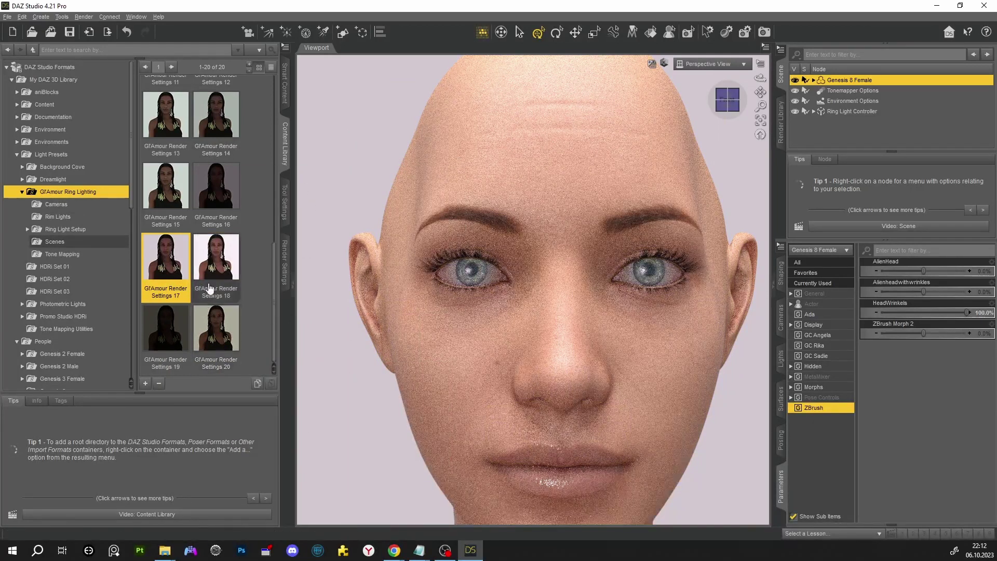
Return the viewport to Texture Shaded and view the whole head at a slight angle.
{"action": "scroll", "coordinate": [728, 350], "scroll_direction": "down", "scroll_amount": 5}
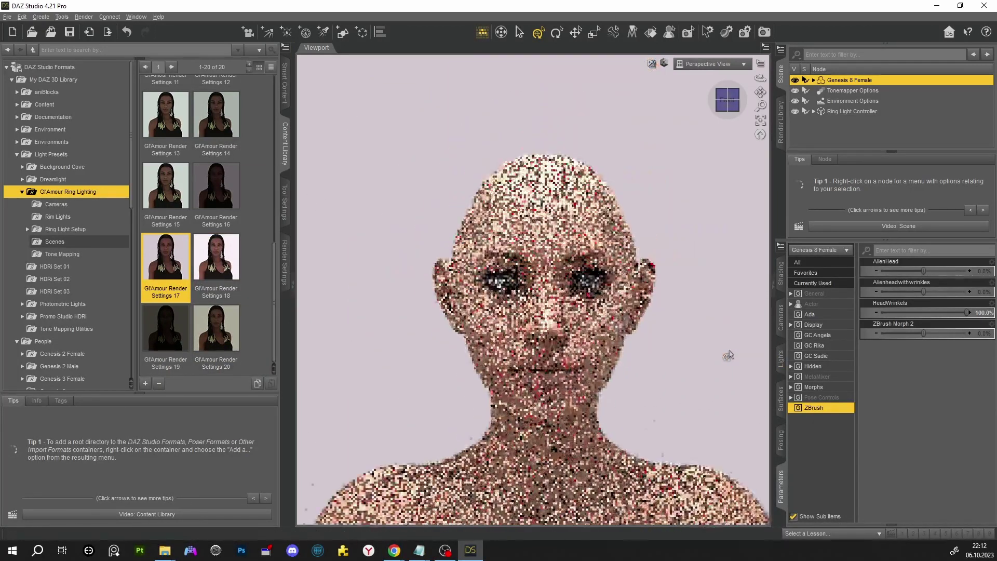
{"action": "left_click", "coordinate": [663, 64]}
{"action": "left_click", "coordinate": [667, 160]}
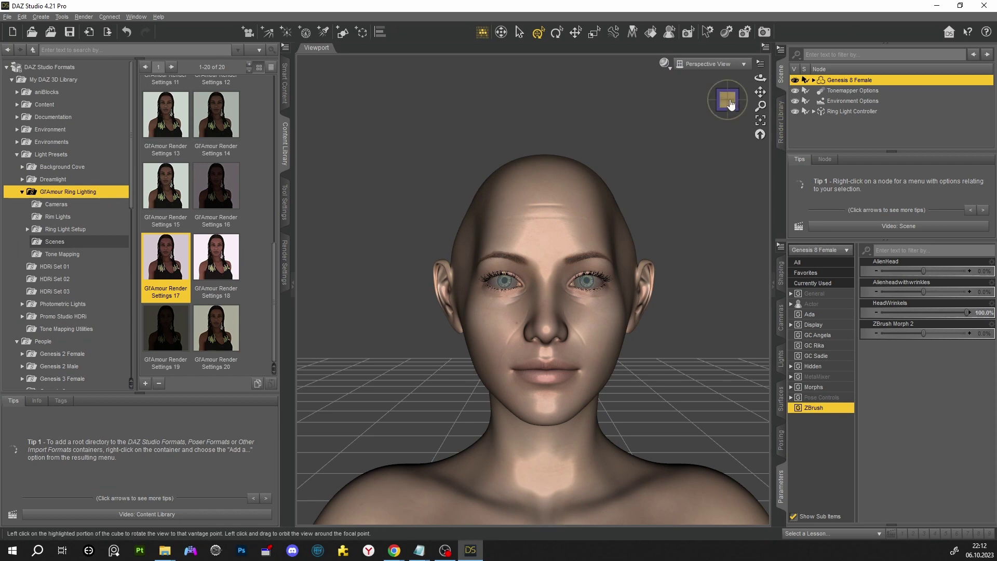
{"action": "left_click_drag", "start_coordinate": [730, 100], "coordinate": [725, 99]}
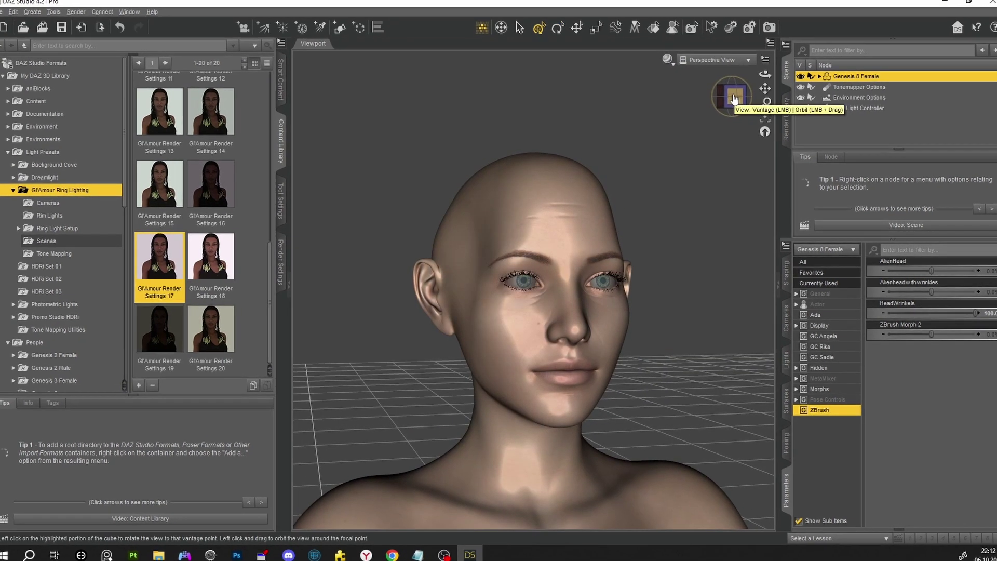